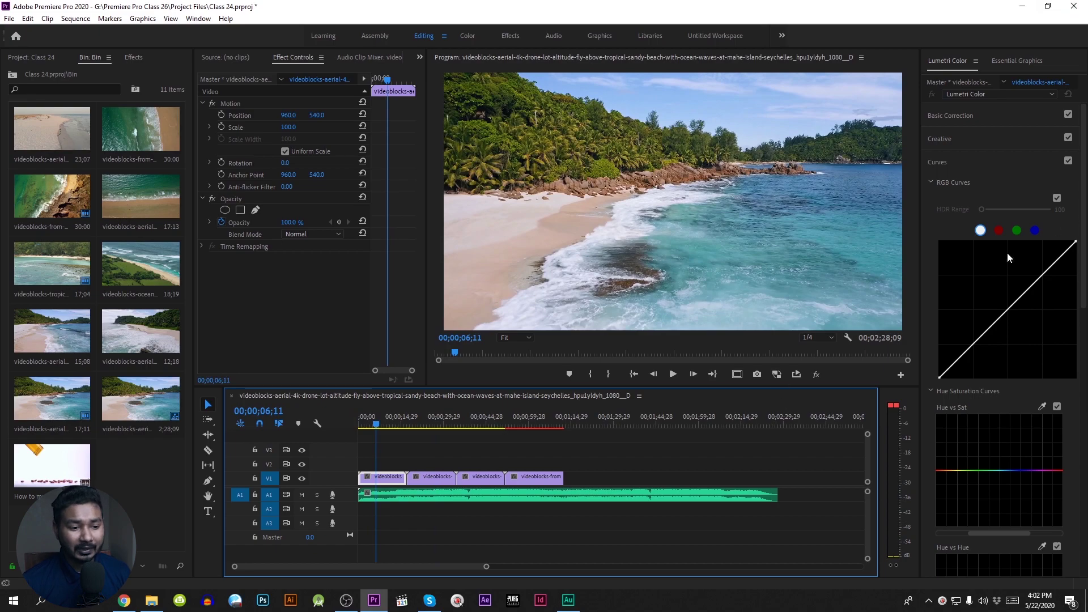
# With the color wheels, tint the first clip's shadows toward teal and its midtones and highlights toward red, and compare the grade on and off.
pyautogui.click(932, 182)
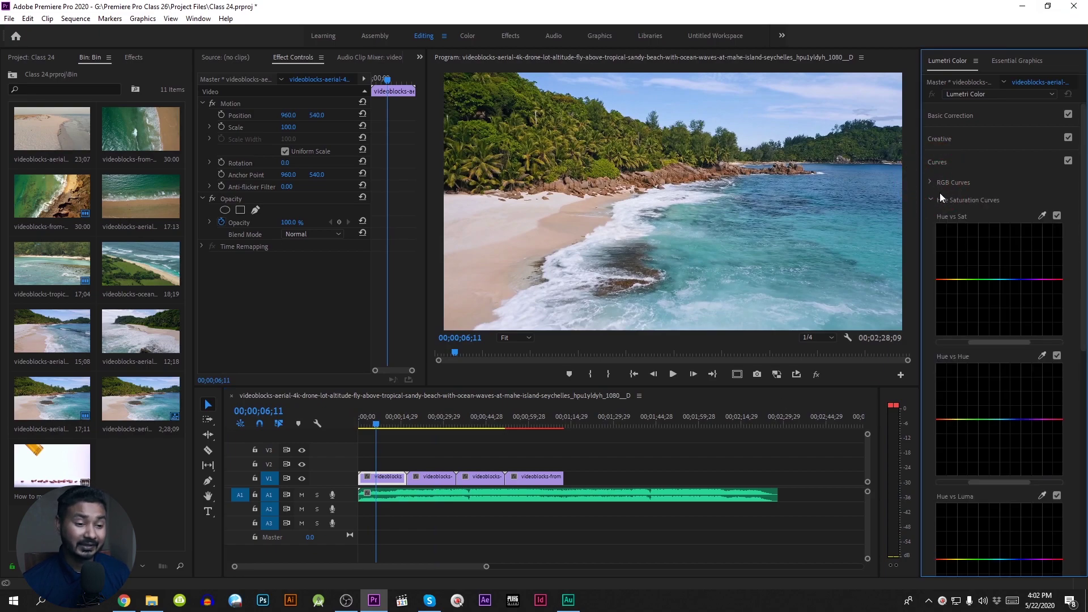
pyautogui.click(930, 200)
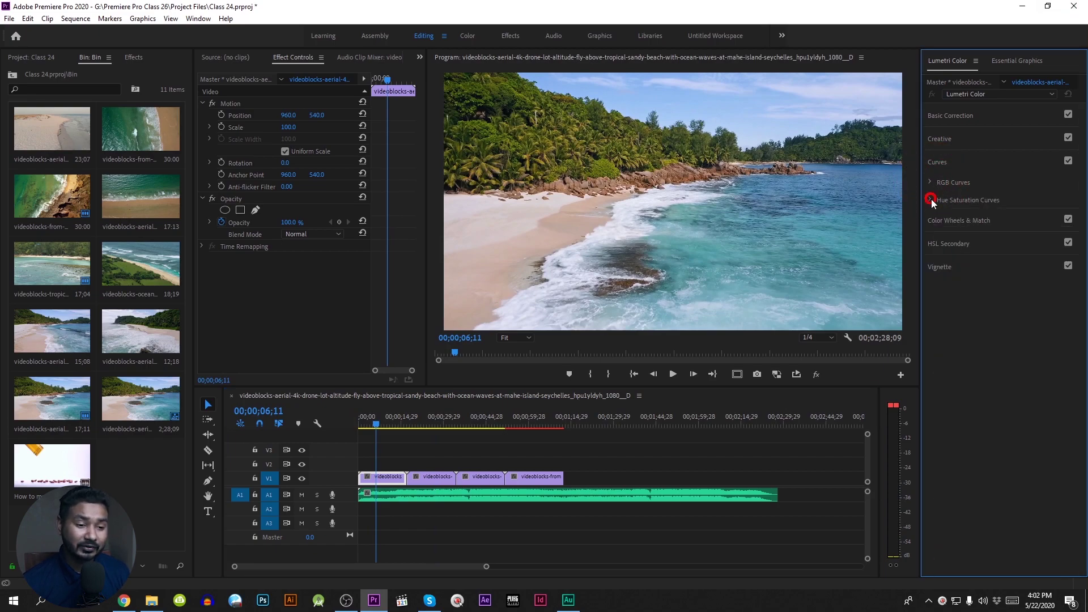
pyautogui.click(961, 223)
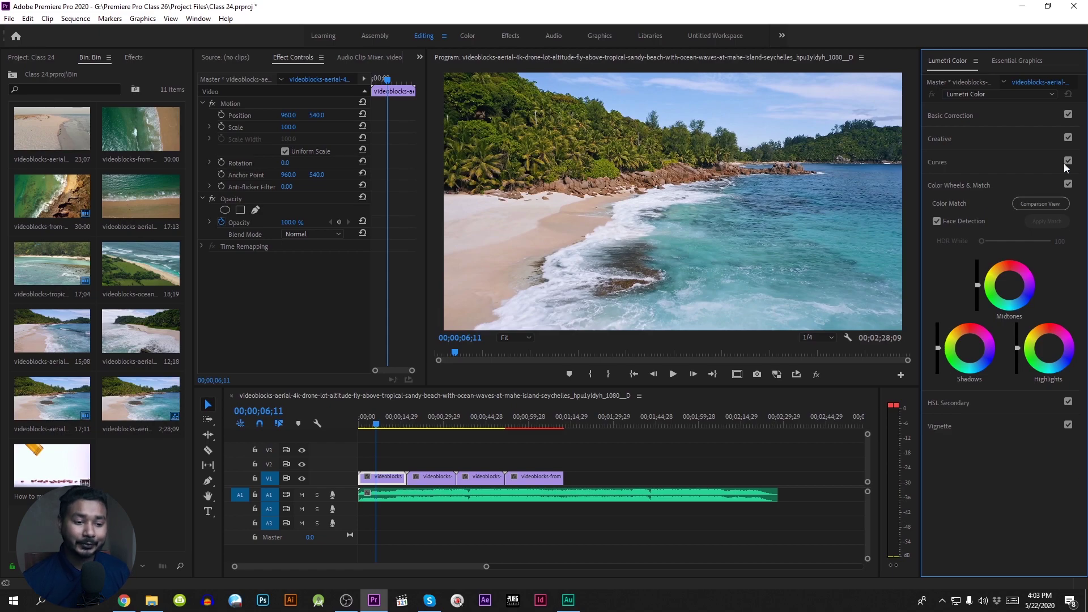
pyautogui.moveTo(968, 354); pyautogui.dragTo(969, 357)
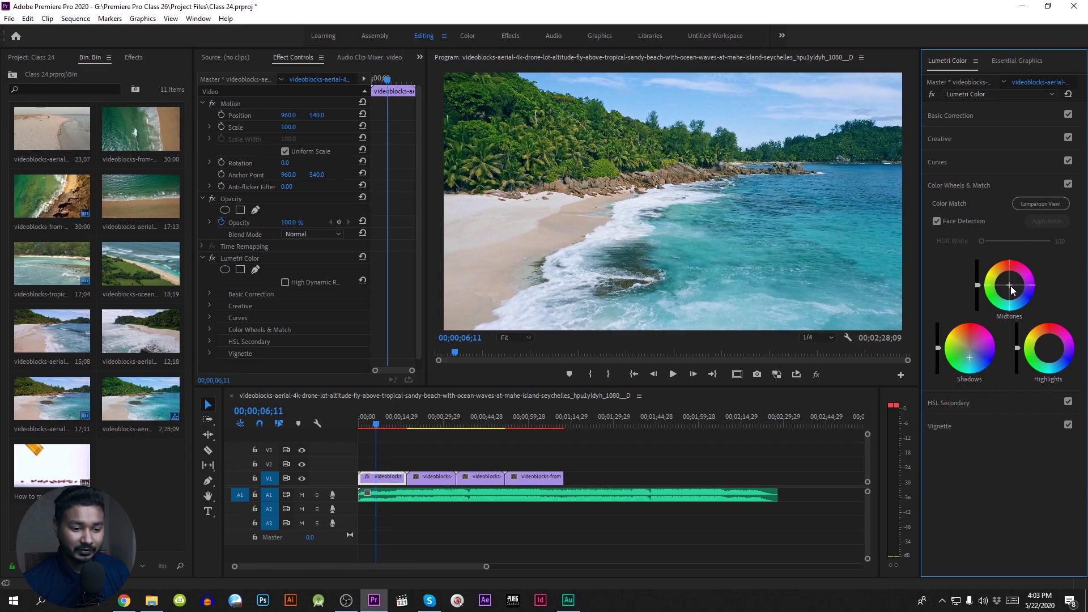
pyautogui.moveTo(1010, 283); pyautogui.dragTo(1009, 280)
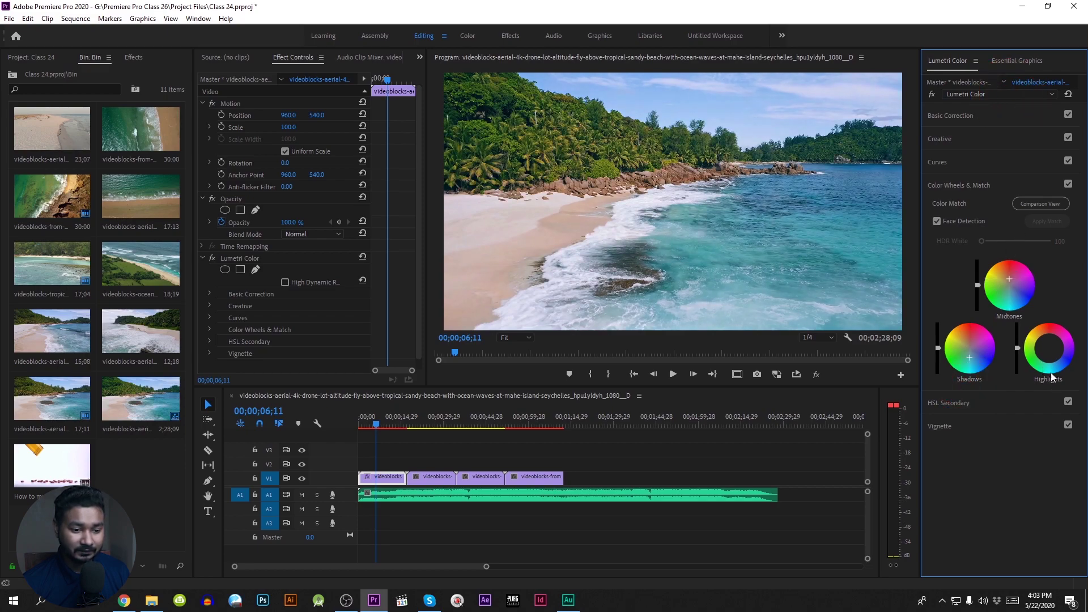
pyautogui.moveTo(1048, 342); pyautogui.dragTo(1049, 340)
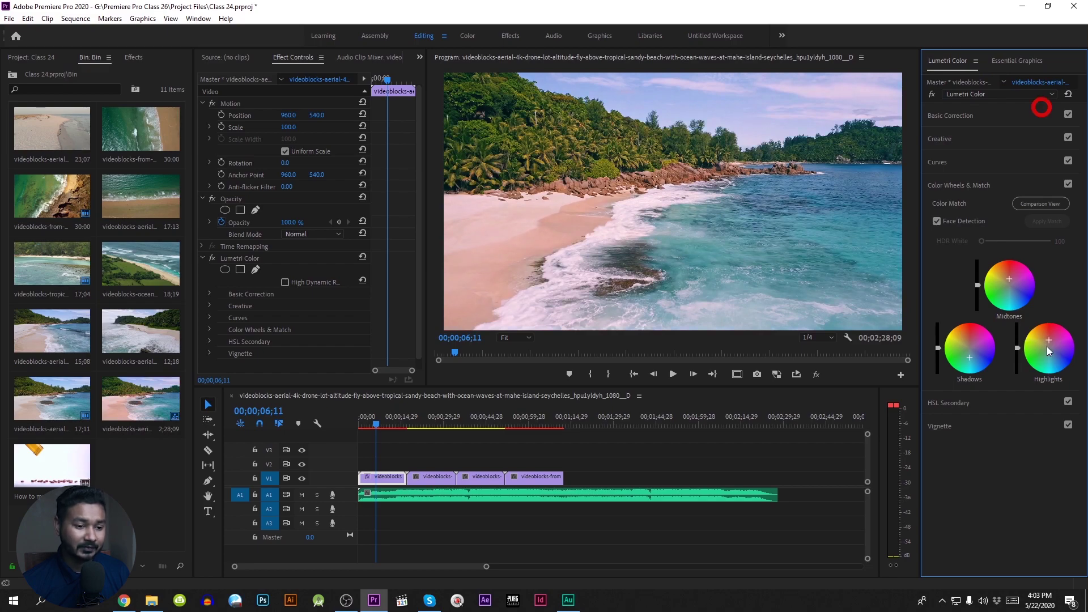
pyautogui.click(212, 258)
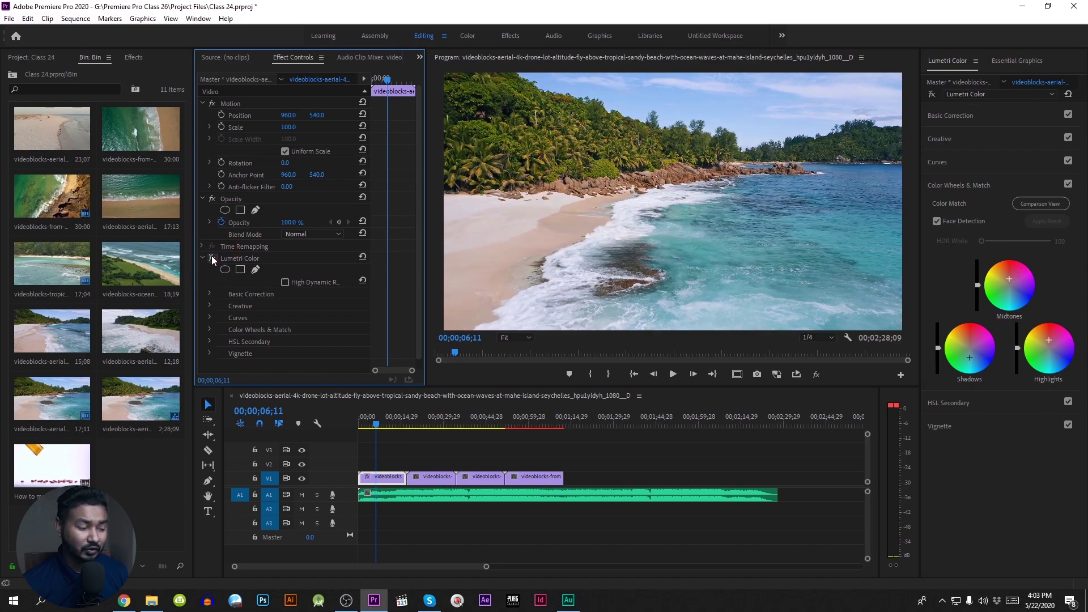
pyautogui.click(212, 258)
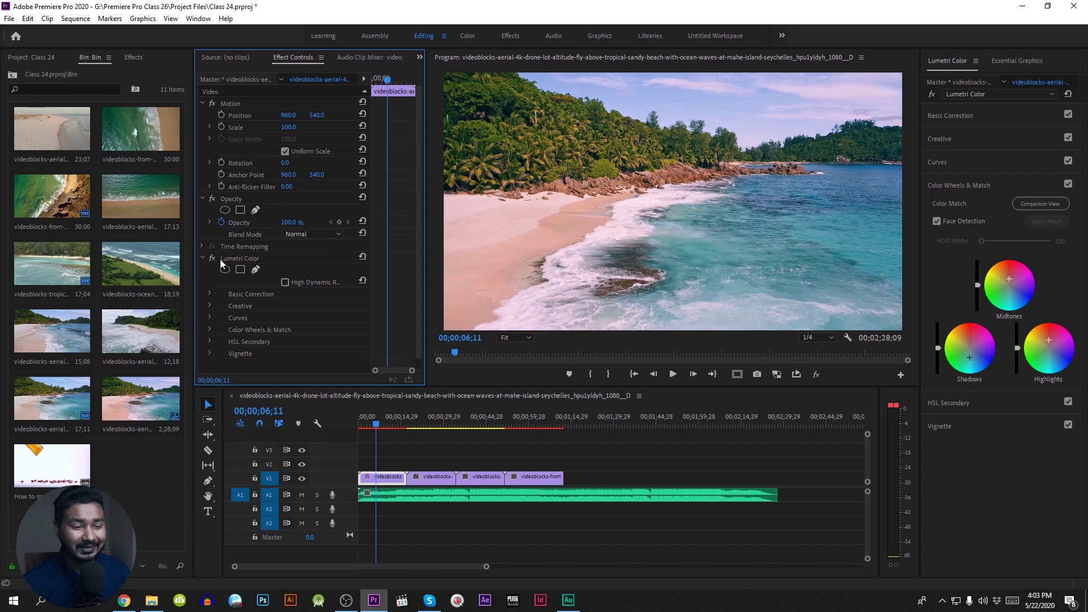
# In the Hue vs Sat curve, isolate the red-orange range with control points and raise its saturation.
pyautogui.click(963, 161)
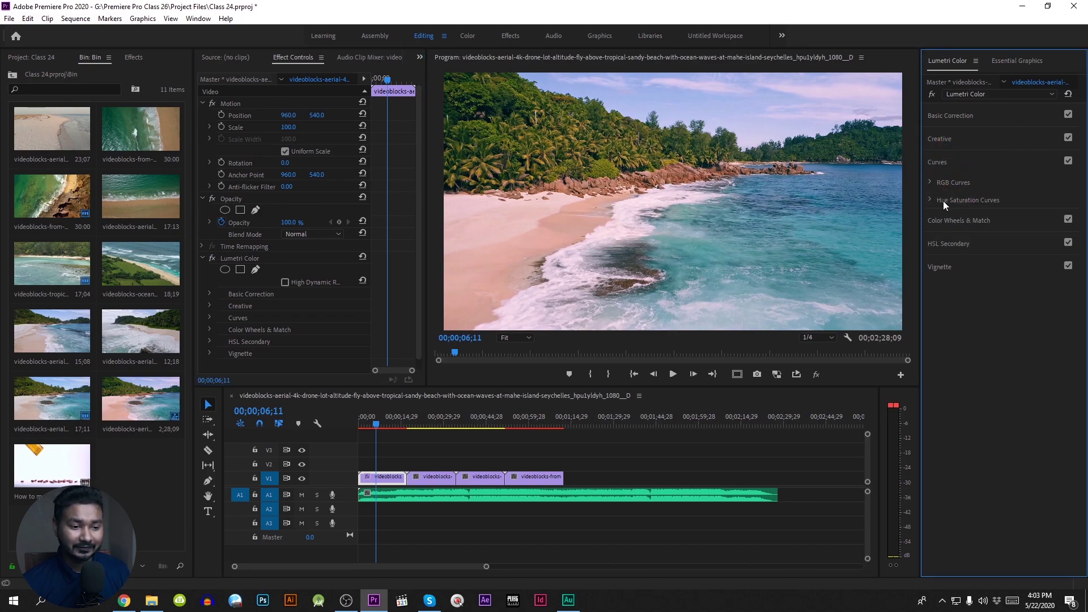
pyautogui.click(942, 201)
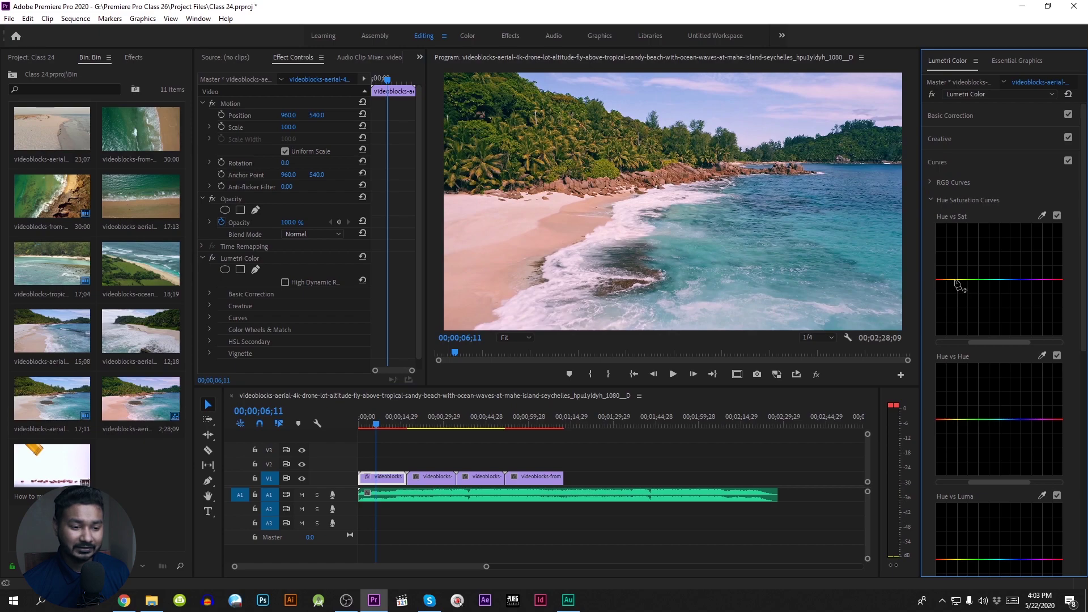
pyautogui.click(955, 279)
pyautogui.click(1062, 279)
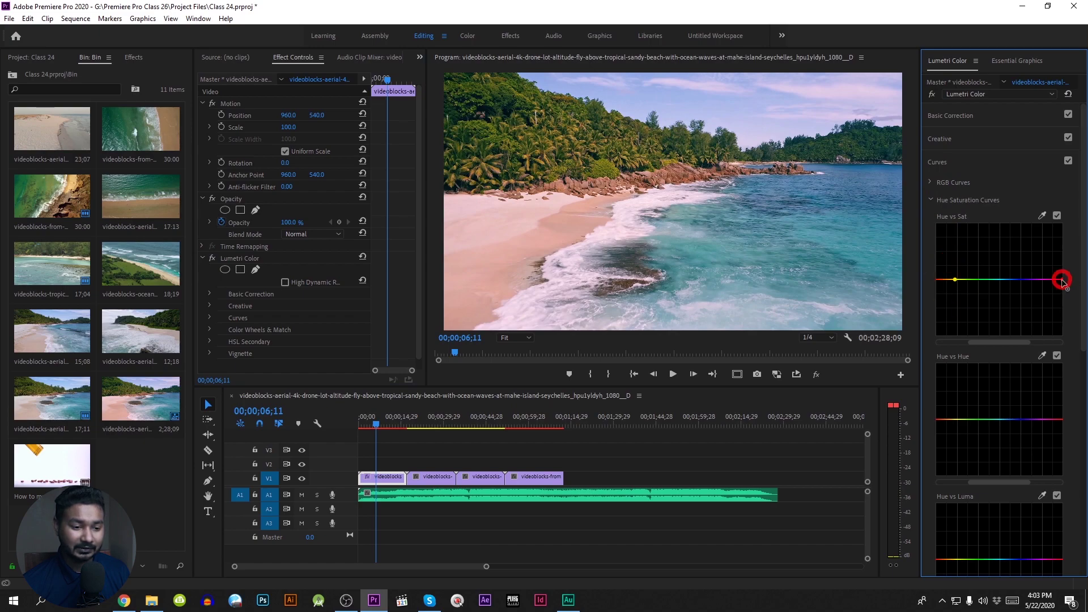
pyautogui.moveTo(942, 277)
pyautogui.mouseDown()
pyautogui.moveTo(940, 250)
pyautogui.moveTo(949, 282)
pyautogui.mouseUp()
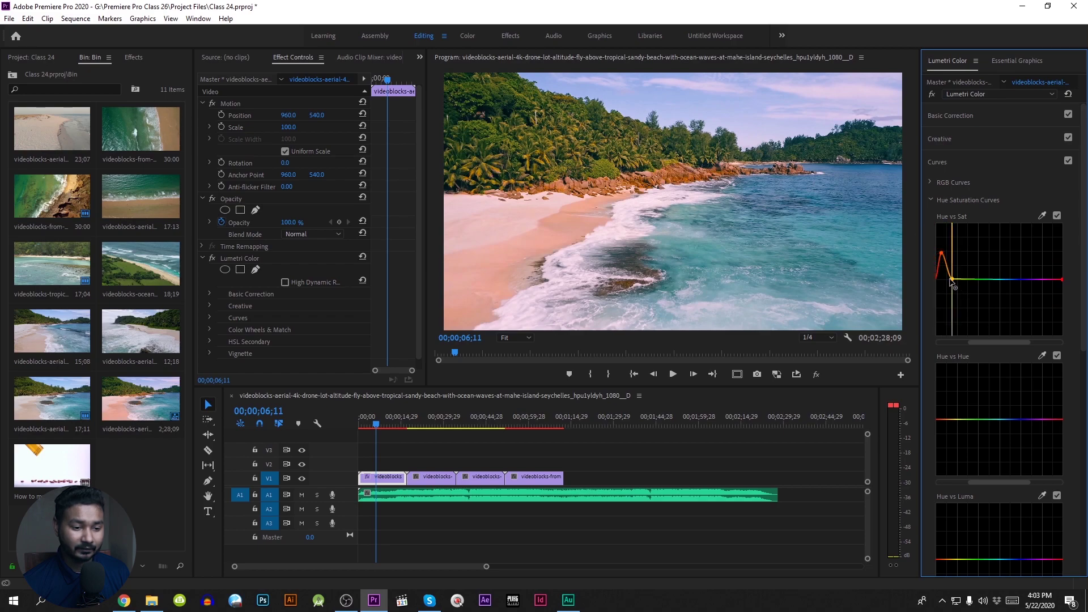
# Add control points around the cyan-blue range of the Hue vs Sat curve and raise its saturation to a peak.
pyautogui.click(987, 279)
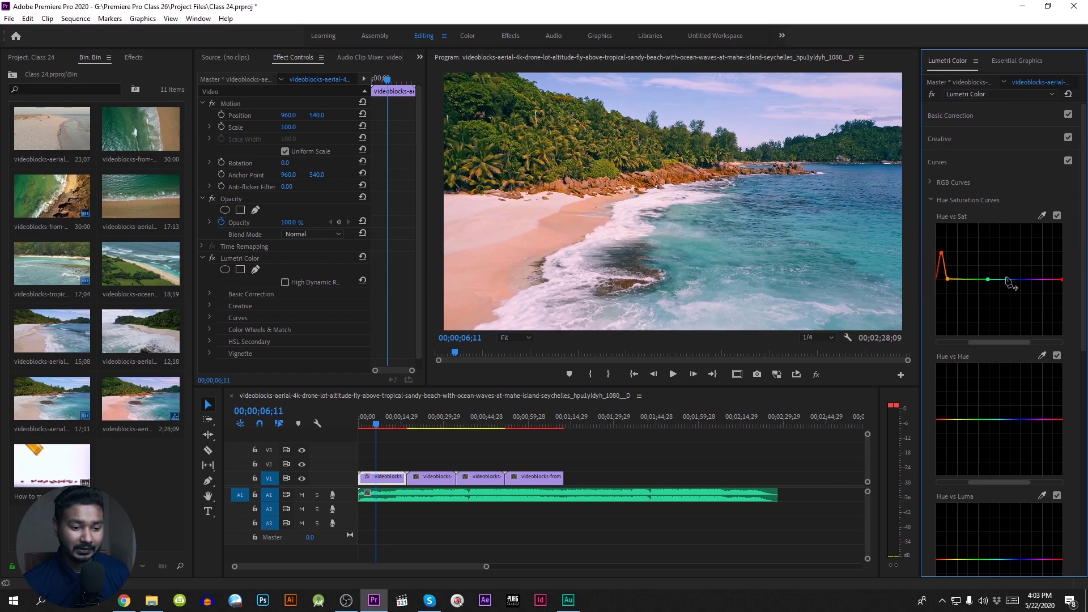
pyautogui.click(1008, 279)
pyautogui.moveTo(998, 279); pyautogui.dragTo(1001, 253)
pyautogui.click(999, 252)
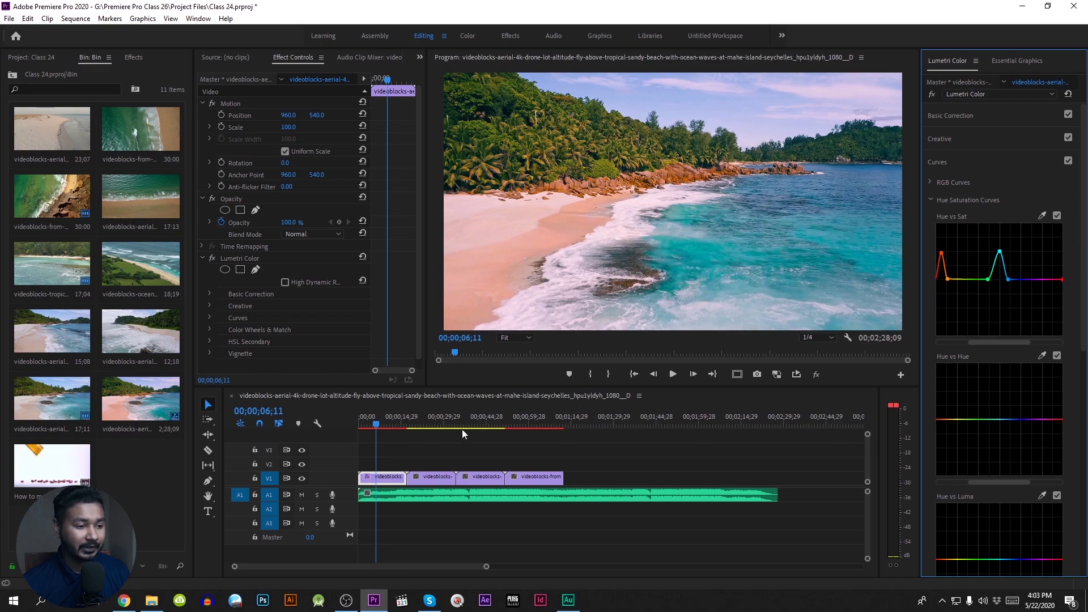
# Review the sequence to compare the graded first clip with the ungraded second clip.
pyautogui.click(929, 197)
pyautogui.moveTo(418, 424); pyautogui.dragTo(488, 418)
pyautogui.click(391, 425)
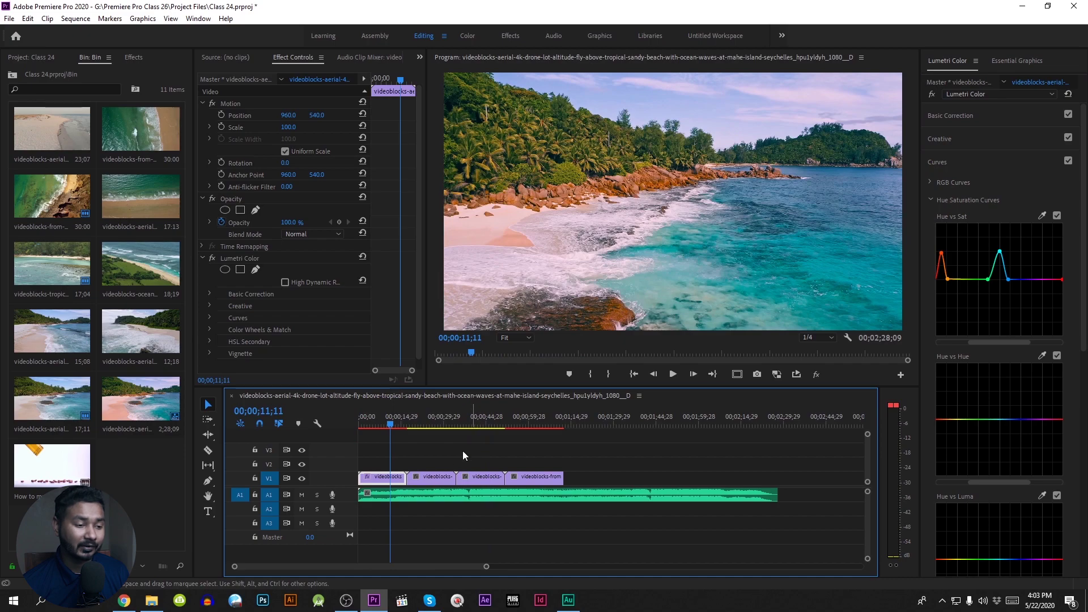
pyautogui.click(434, 421)
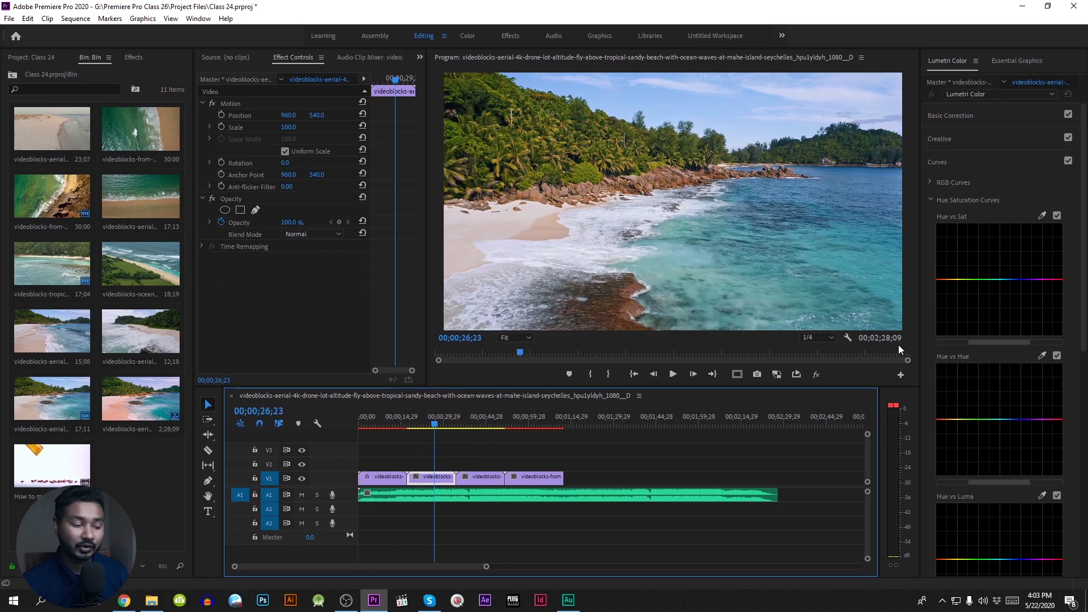
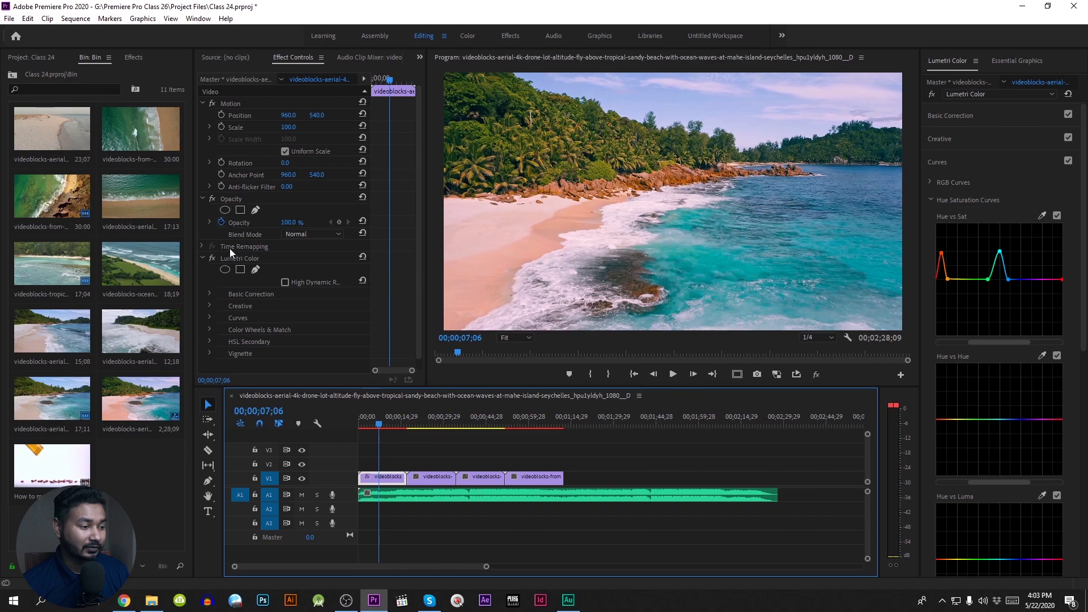
# Try copying the first clip's Lumetri Color effect onto the second clip, undo the paste and return to the first clip.
pyautogui.click(230, 260)
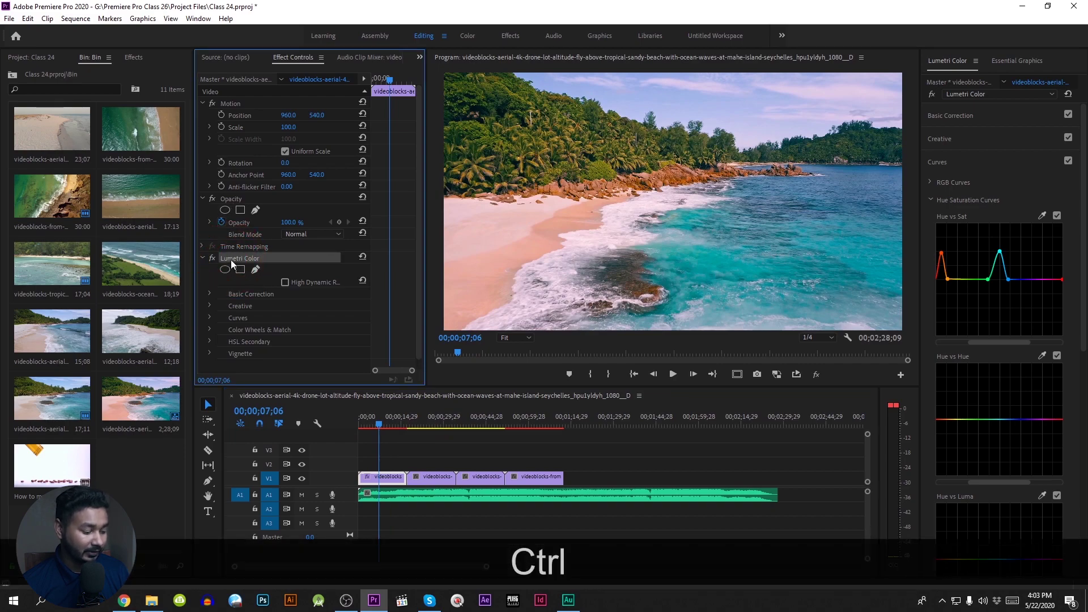
pyautogui.hotkey('ctrl', 'c')
pyautogui.click(442, 477)
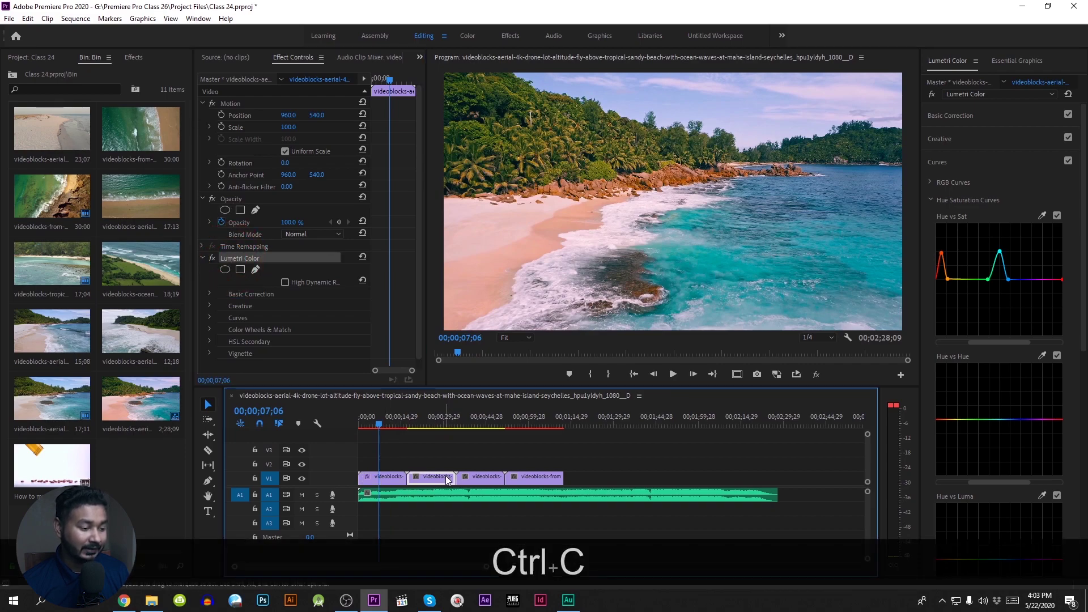
pyautogui.click(440, 426)
pyautogui.hotkey('ctrl', 'v')
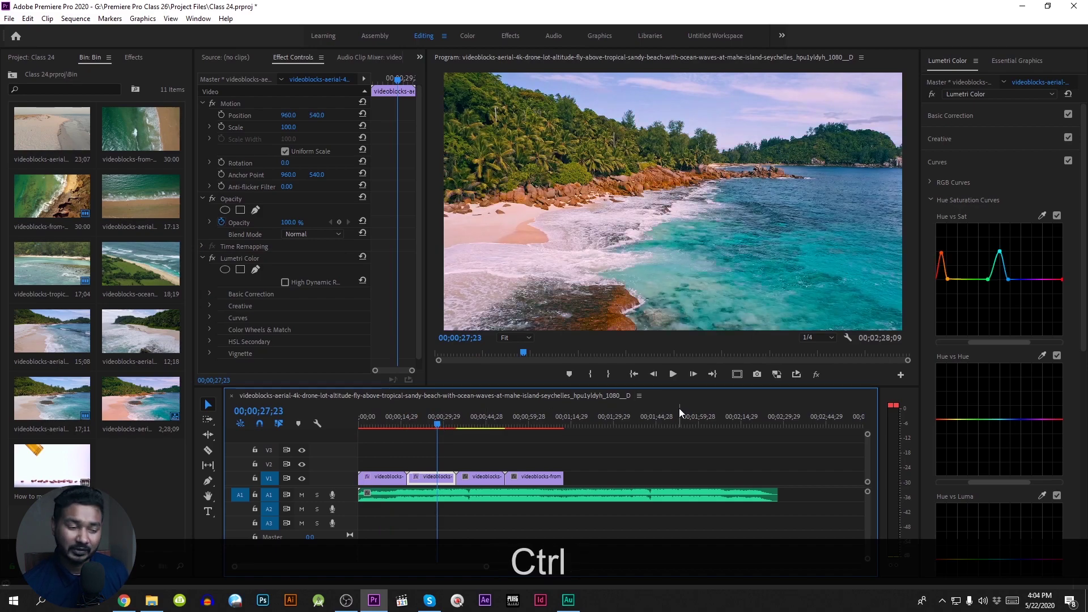
pyautogui.hotkey('ctrl', 'z')
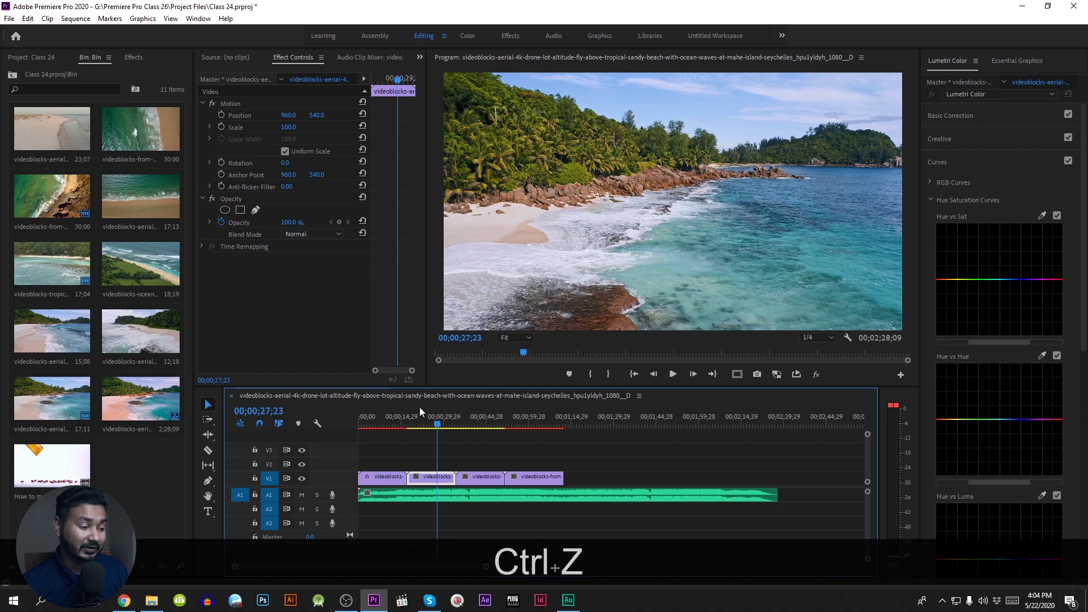
pyautogui.click(379, 422)
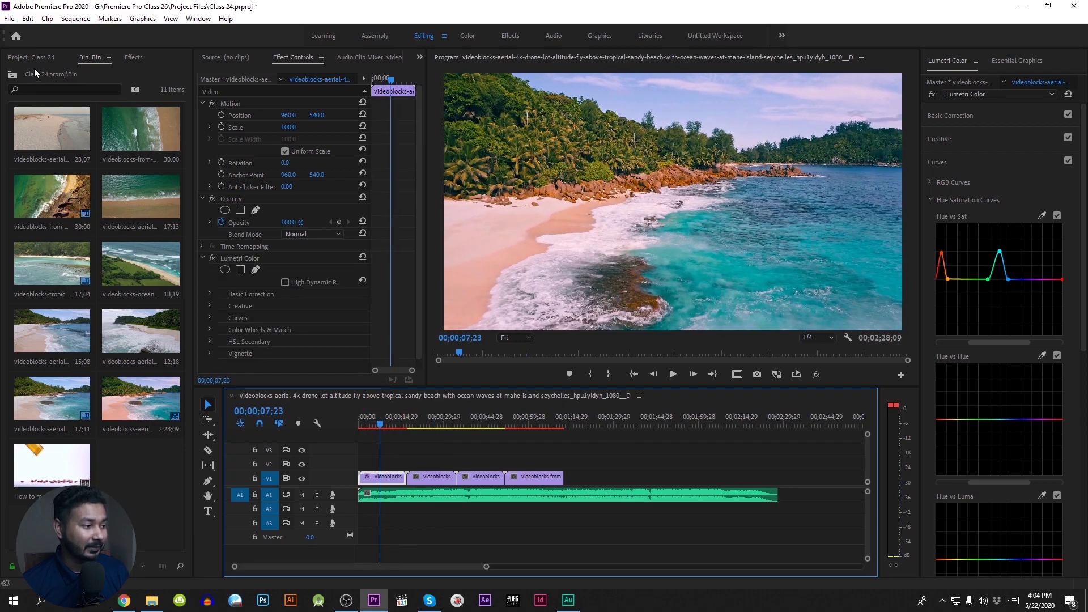
# Create a 1920 × 1080 adjustment layer at 23.976 fps with square pixels in the project's root folder.
pyautogui.click(31, 57)
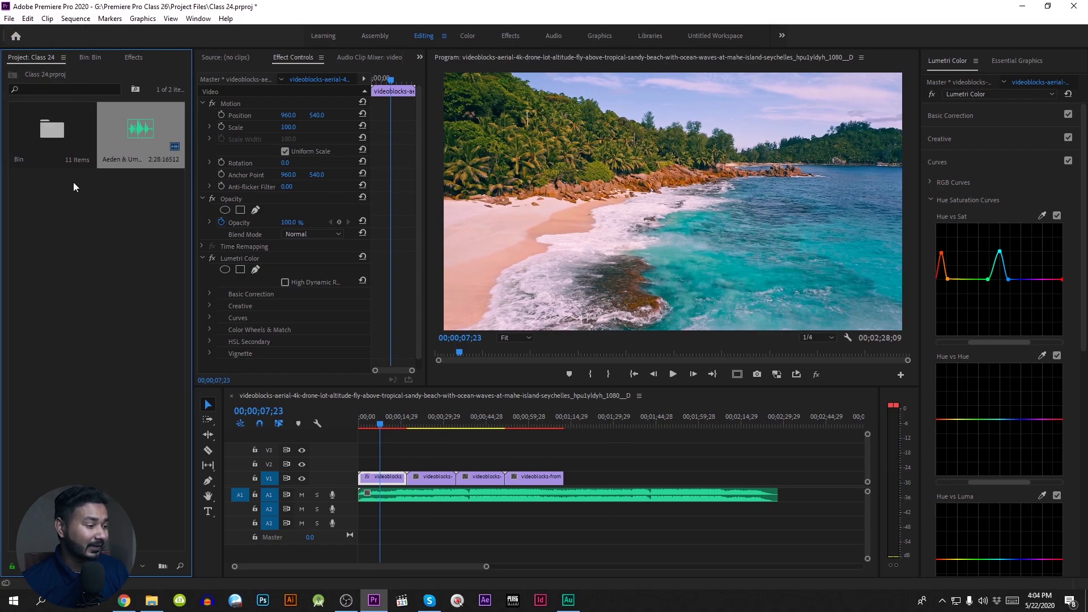
pyautogui.rightClick(74, 217)
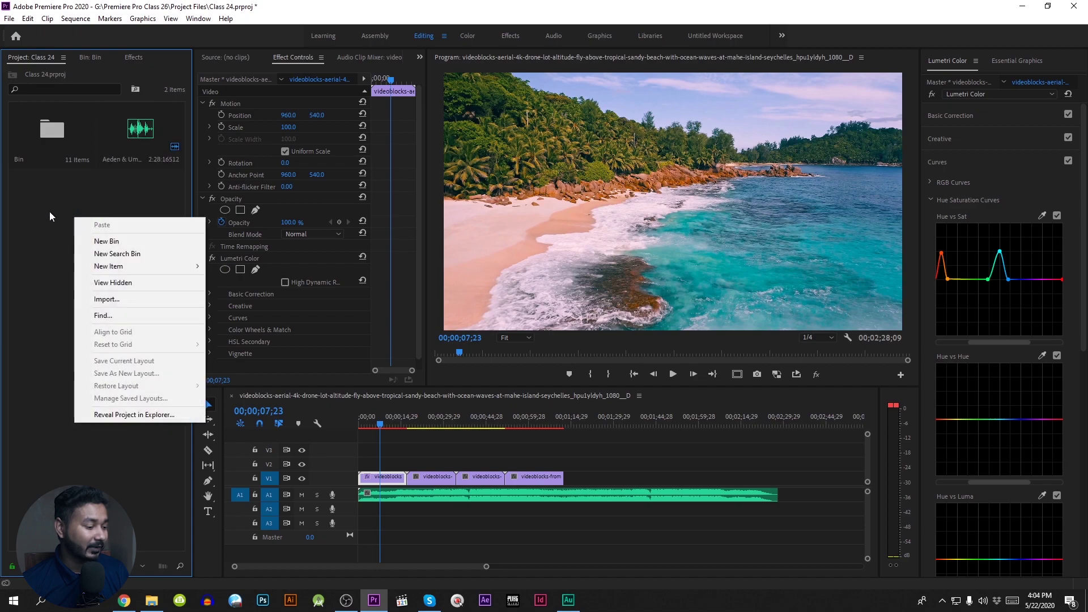
pyautogui.click(50, 211)
pyautogui.moveTo(193, 536); pyautogui.dragTo(227, 534)
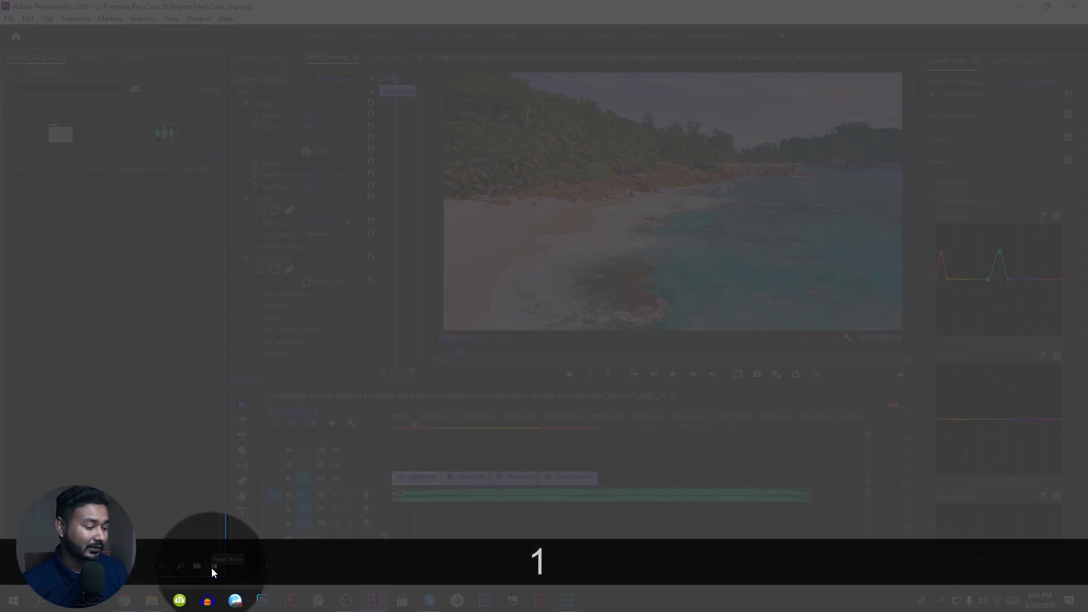
pyautogui.click(213, 567)
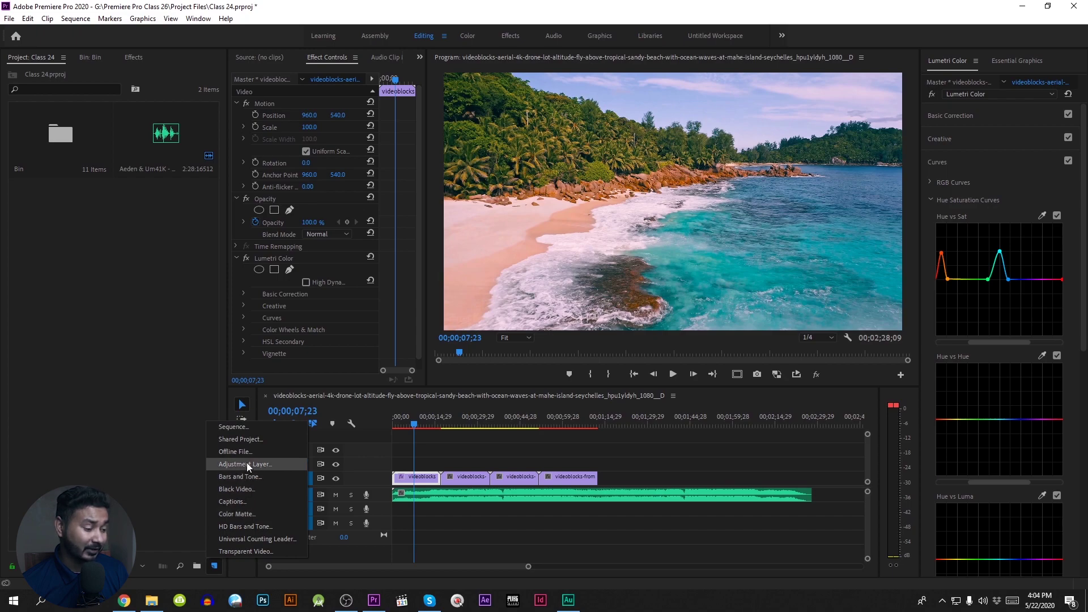
pyautogui.rightClick(117, 280)
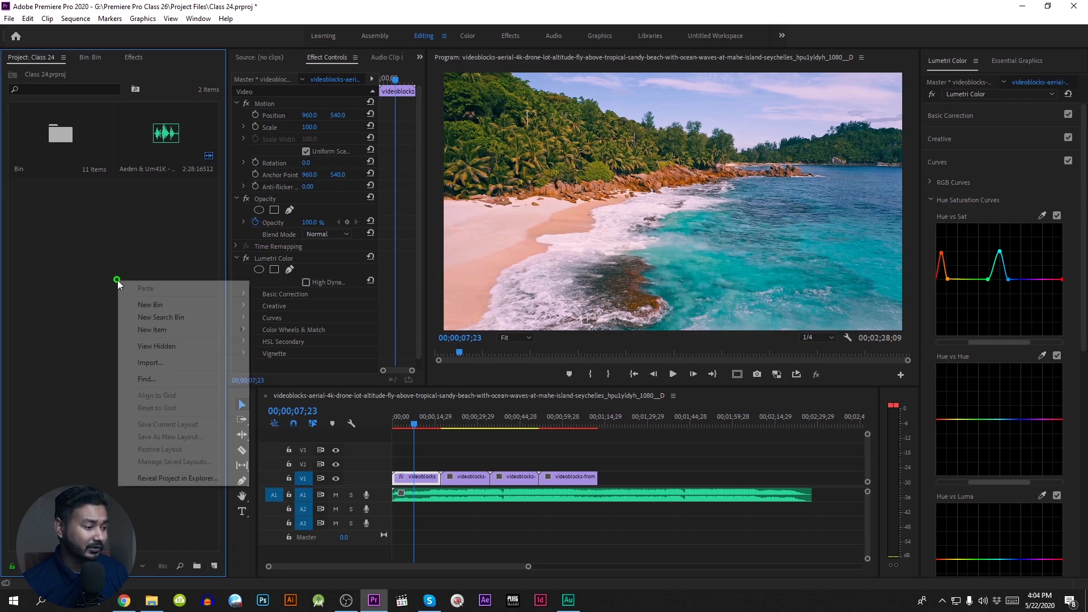
pyautogui.moveTo(171, 328)
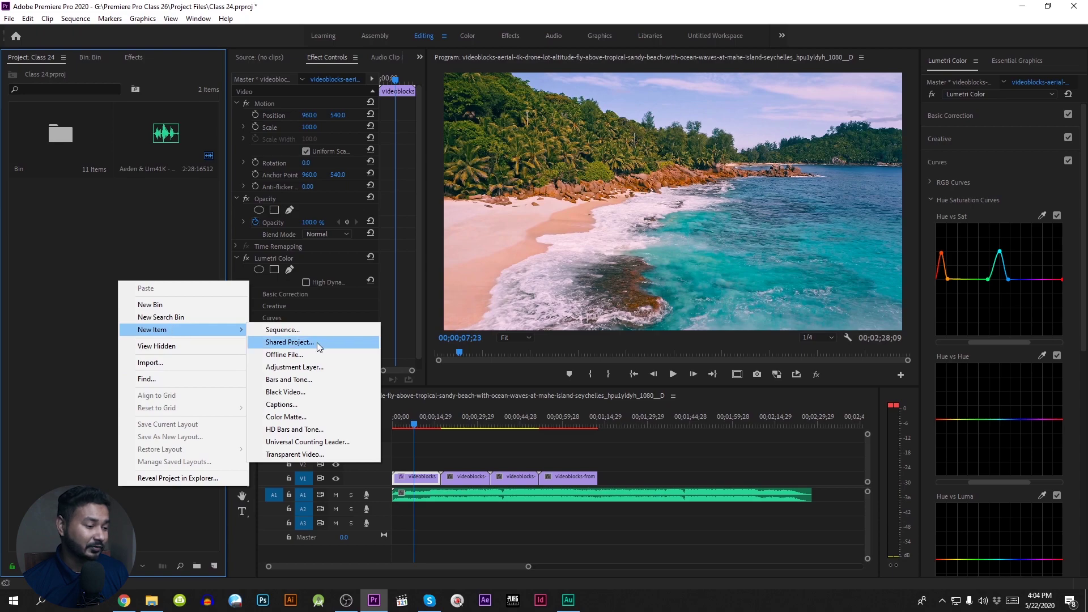
pyautogui.click(294, 367)
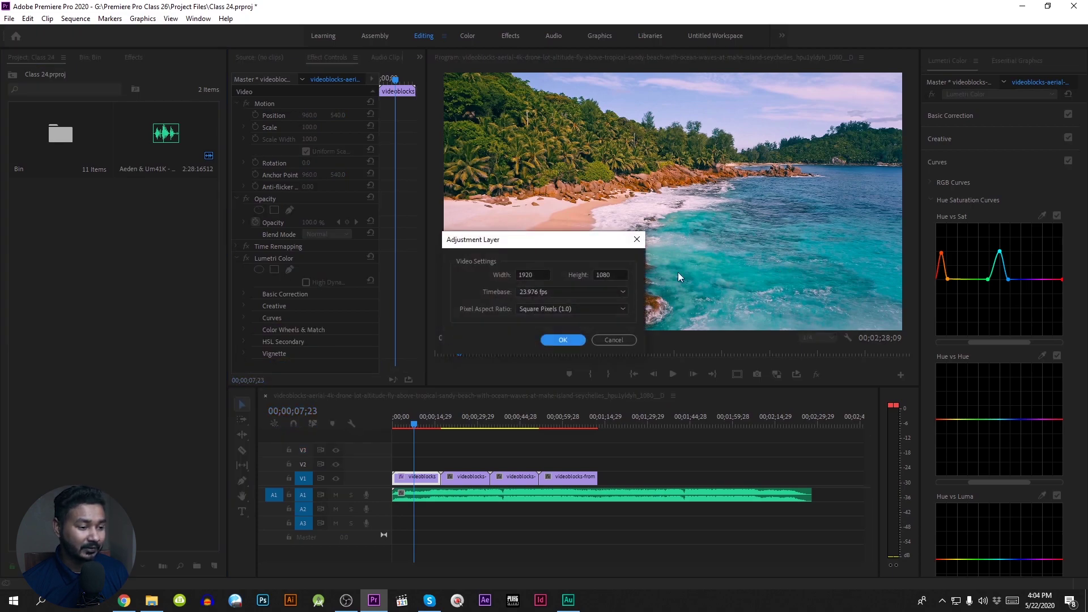
pyautogui.click(563, 340)
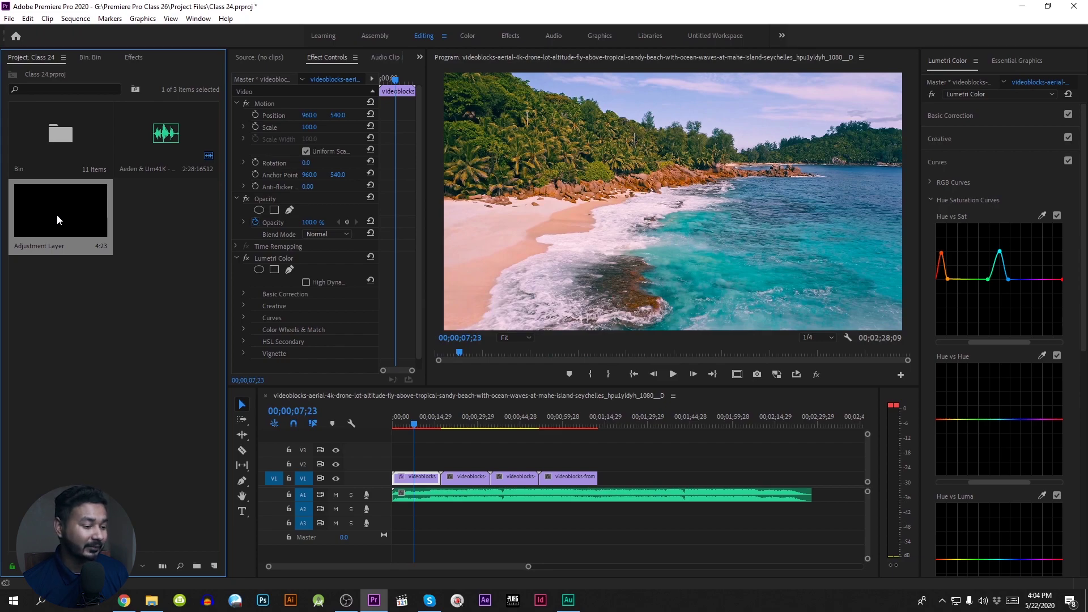
# Place the adjustment layer on track V2 so it spans all four video clips, and move the playhead over the second clip.
pyautogui.moveTo(56, 214); pyautogui.dragTo(598, 482)
pyautogui.click(462, 426)
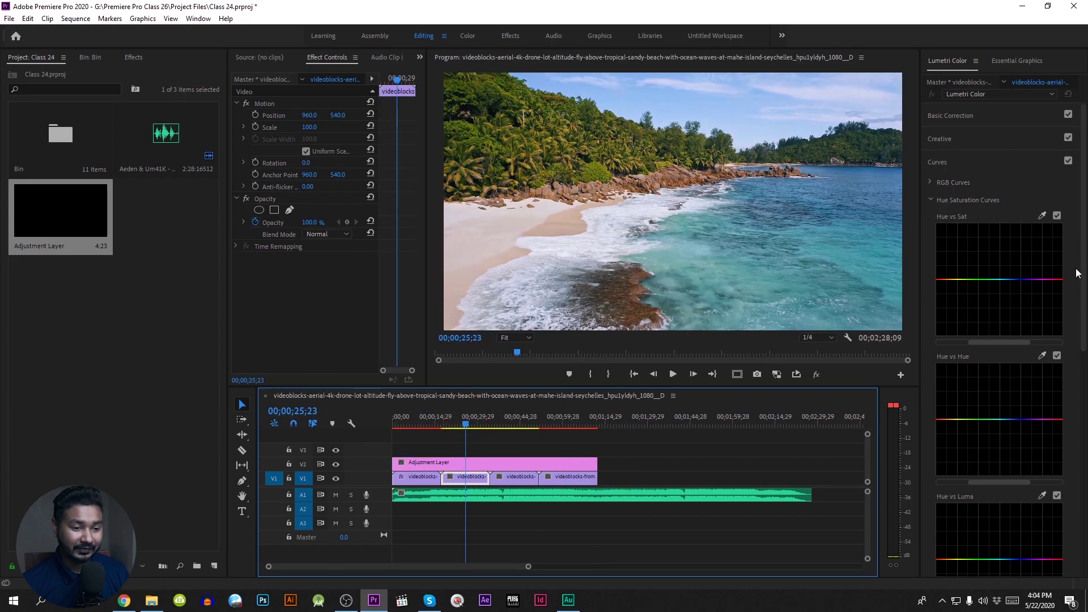
# Tint the adjustment layer with Lumetri color wheels: shadows slightly toward cyan, midtones toward red and highlights slightly toward red.
pyautogui.click(929, 196)
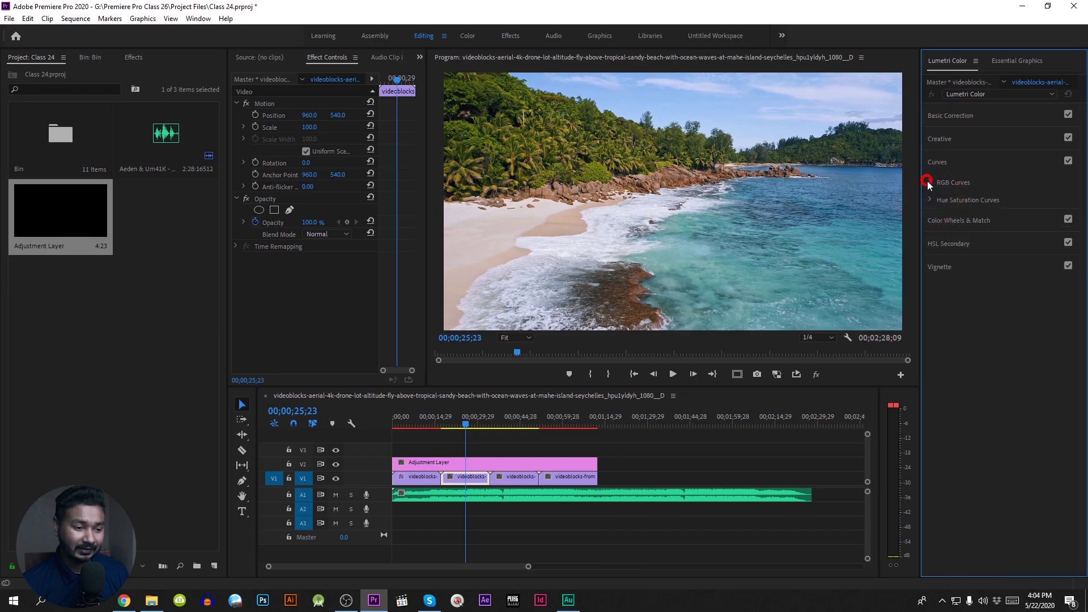
pyautogui.click(457, 478)
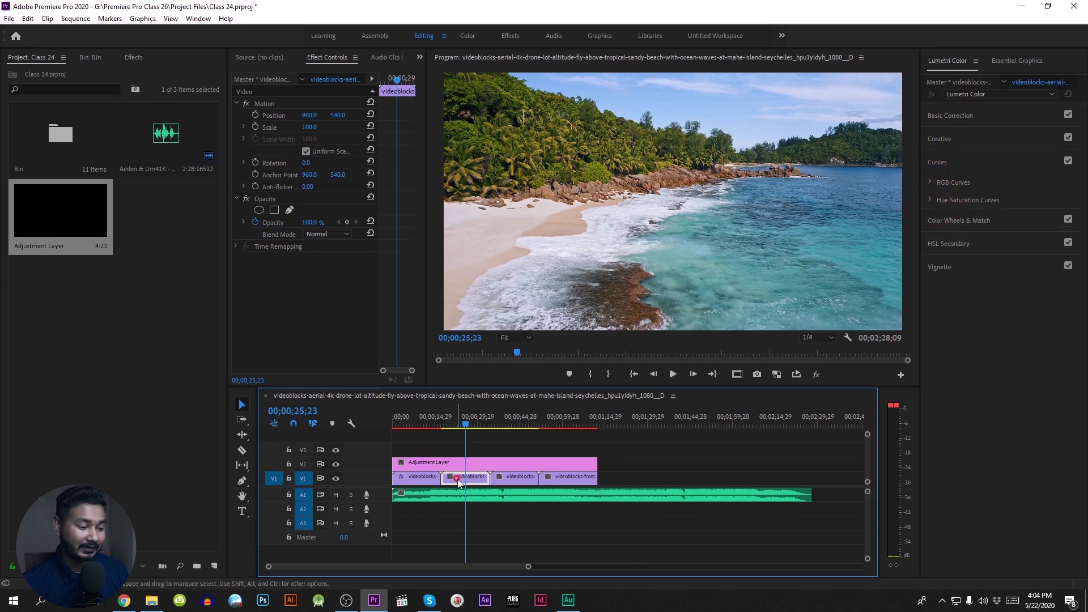
pyautogui.click(464, 463)
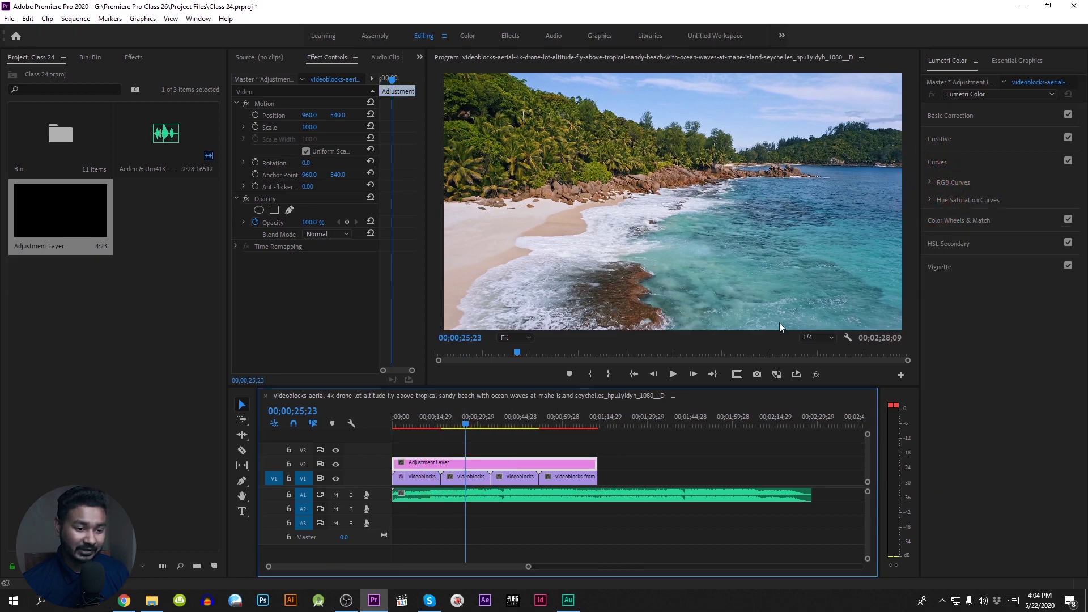
pyautogui.click(949, 213)
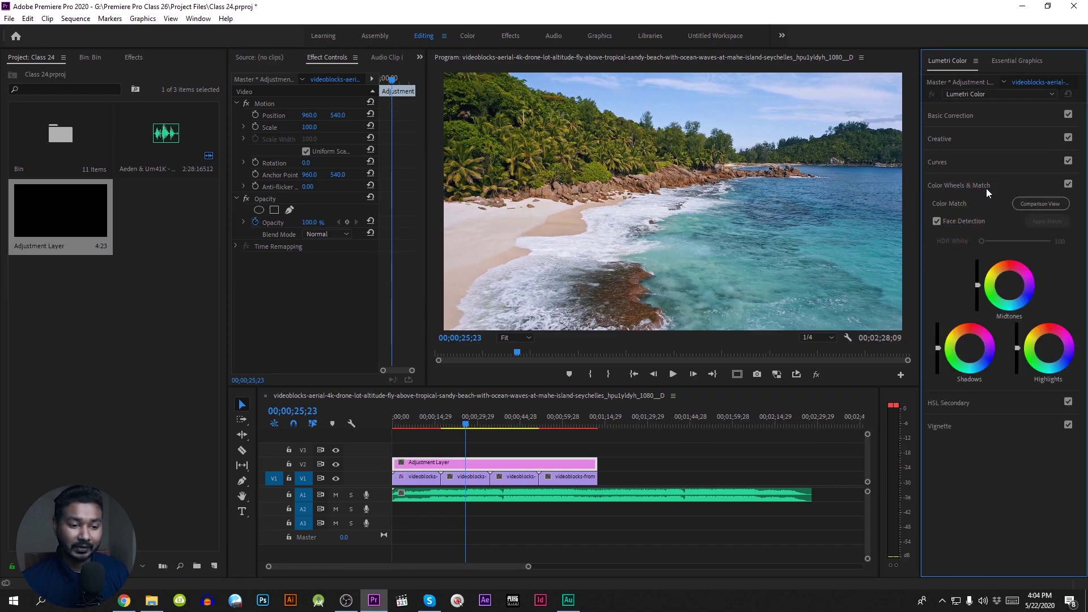
pyautogui.click(969, 347)
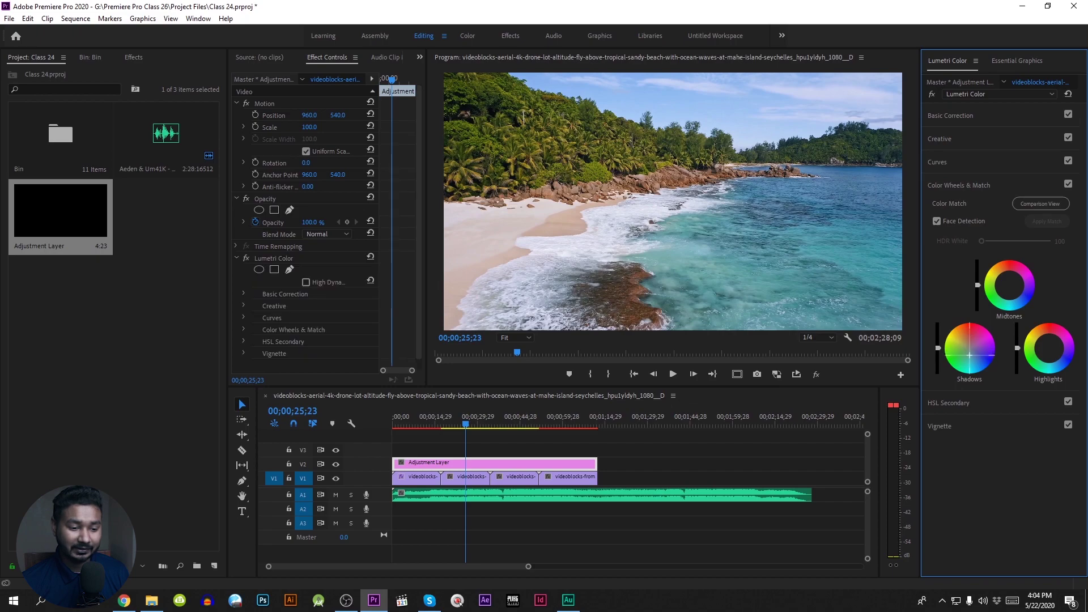
pyautogui.click(1012, 289)
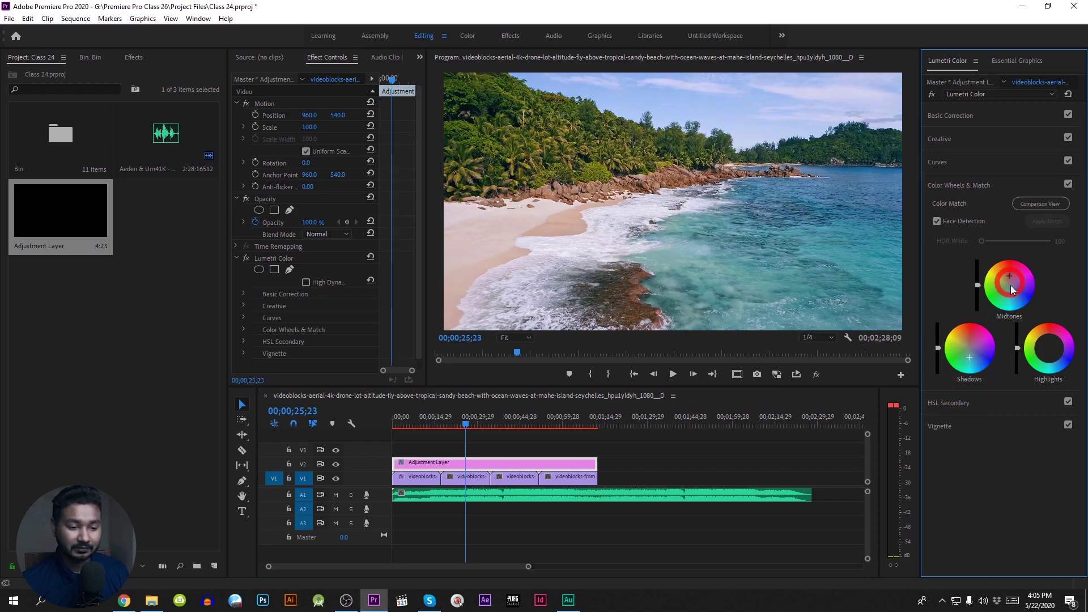
pyautogui.click(1046, 342)
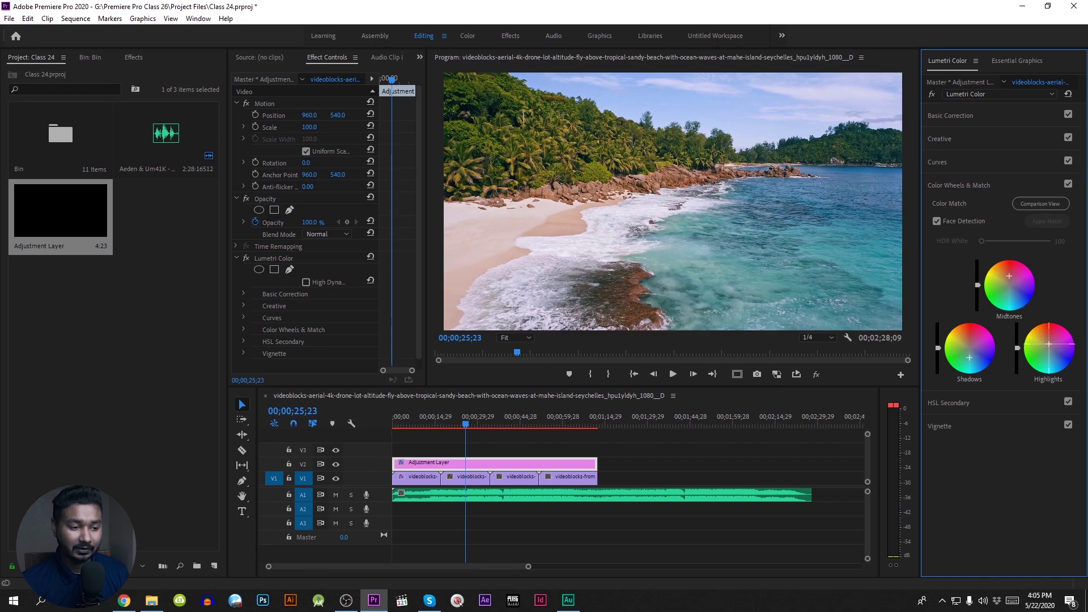
# Raise the red-orange and cyan saturation on the adjustment layer's Hue vs Sat curve, isolating each range with neighbouring control points.
pyautogui.click(949, 161)
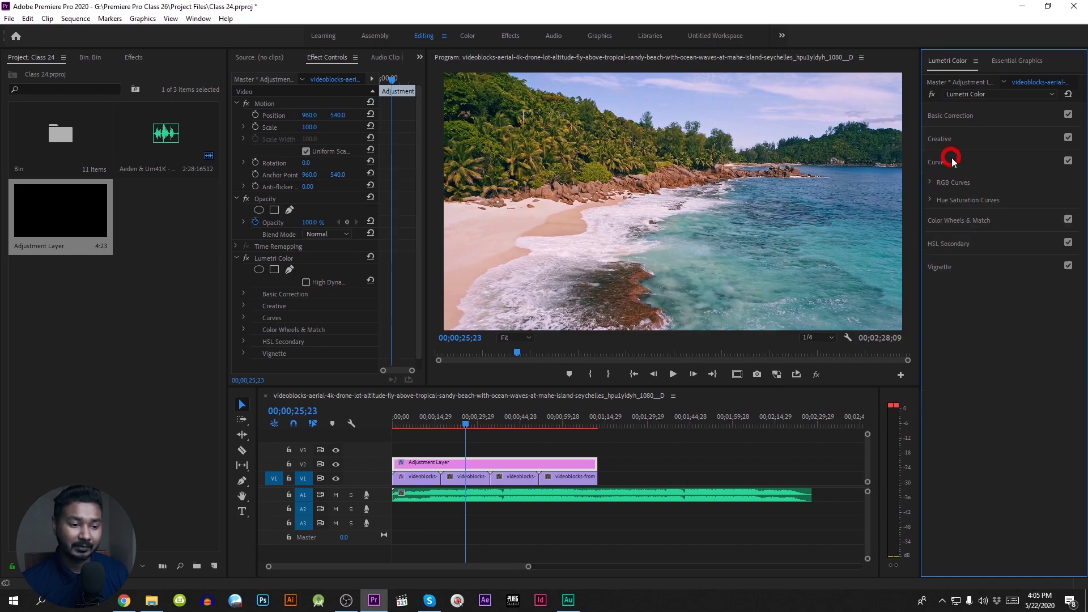
pyautogui.click(931, 201)
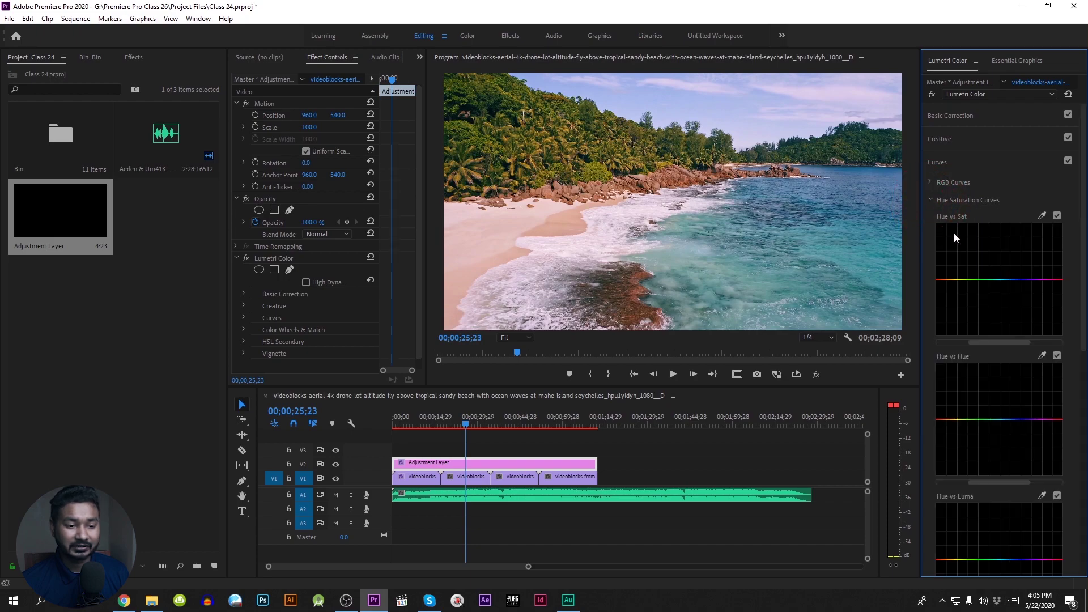
pyautogui.click(950, 279)
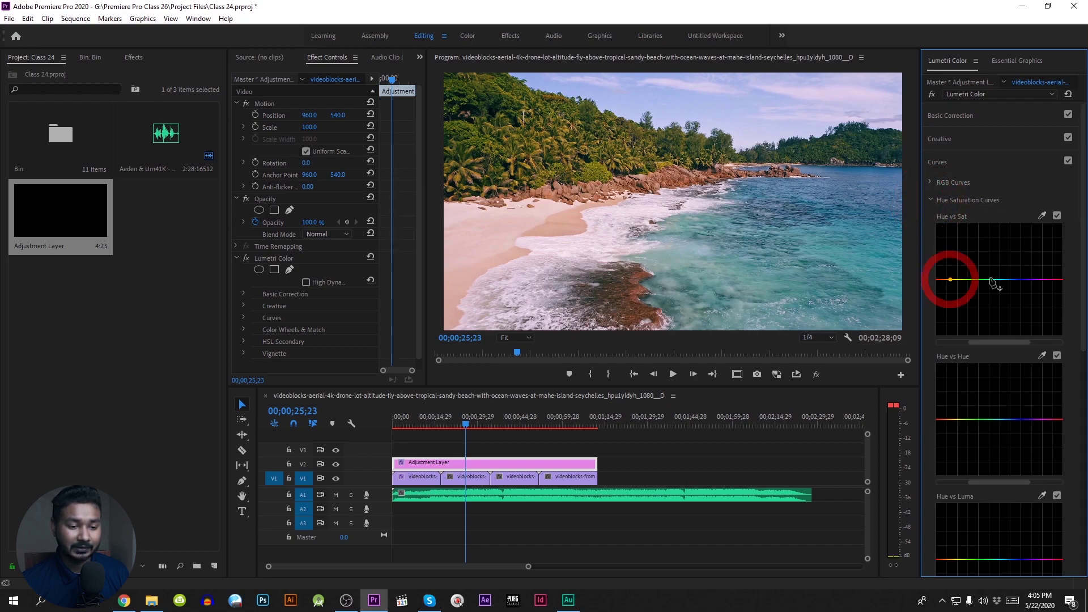
pyautogui.click(1062, 280)
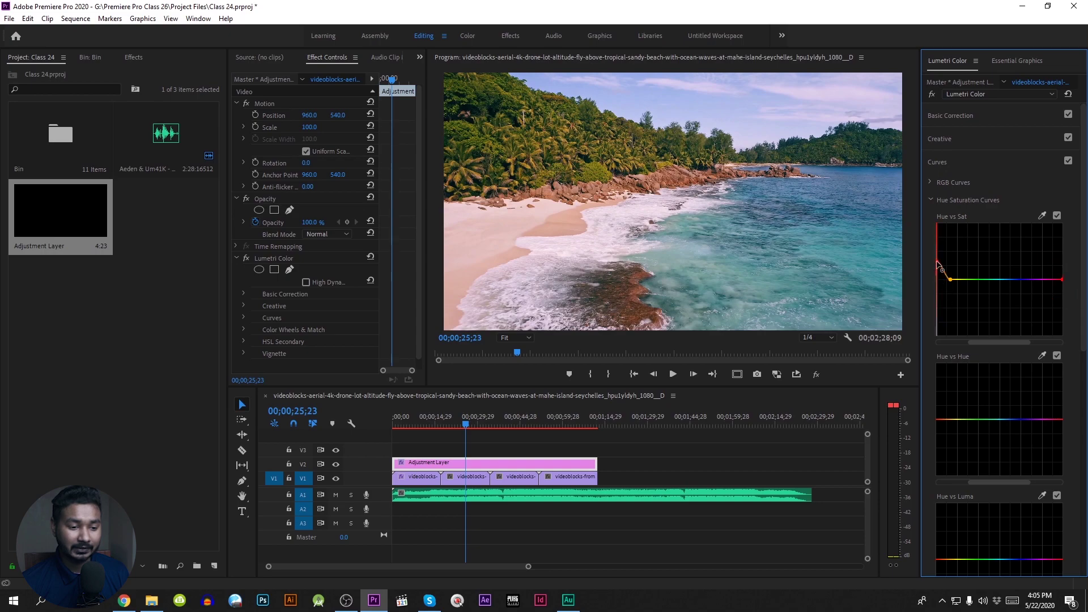
pyautogui.moveTo(940, 279); pyautogui.dragTo(941, 254)
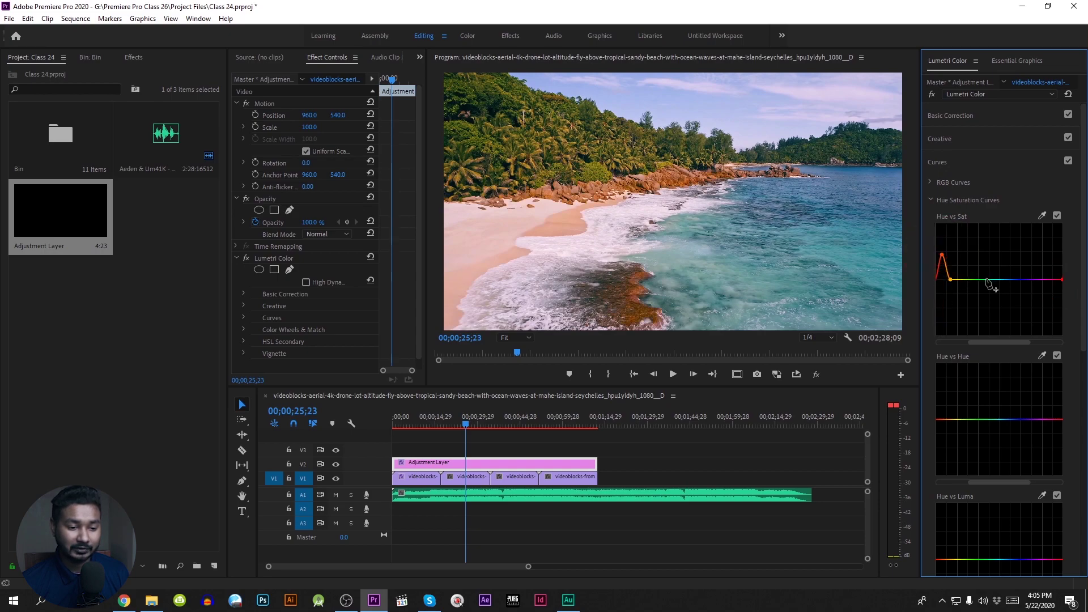
pyautogui.click(984, 280)
pyautogui.click(1009, 279)
pyautogui.moveTo(999, 279)
pyautogui.mouseDown()
pyautogui.moveTo(1000, 248)
pyautogui.moveTo(989, 278)
pyautogui.mouseUp()
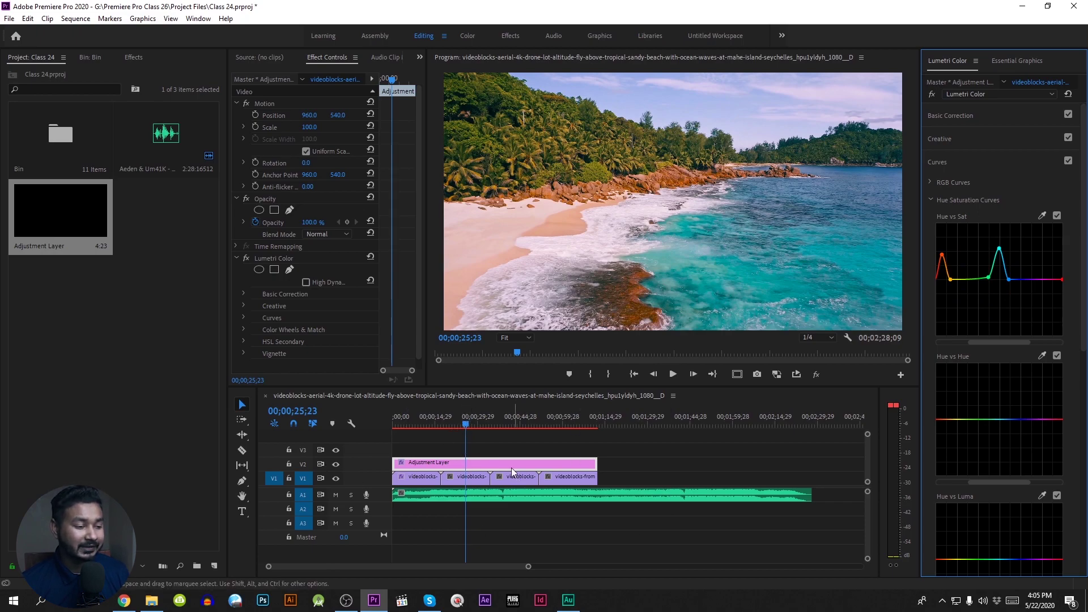
# Check the adjustment layer's grade over the third and fourth clips, then return the playhead to the first clip.
pyautogui.click(516, 422)
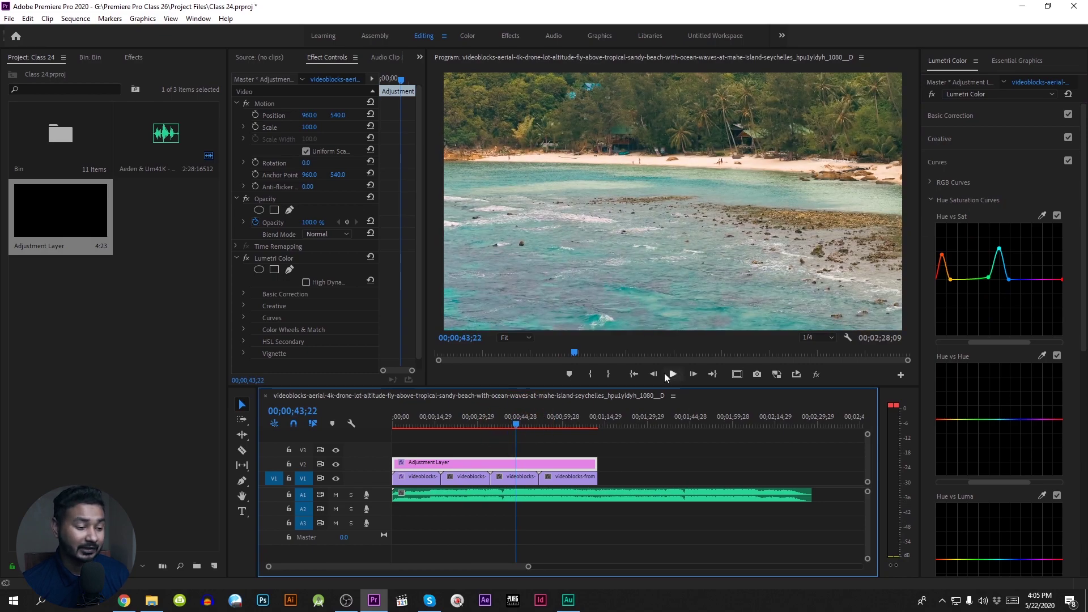
pyautogui.click(559, 421)
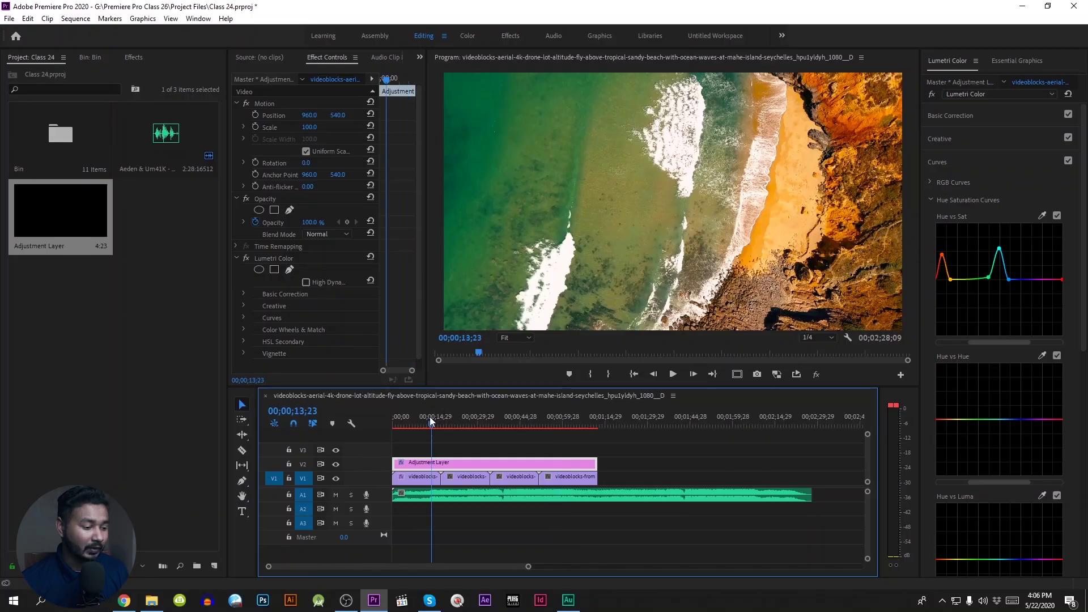
pyautogui.moveTo(430, 417); pyautogui.dragTo(412, 422)
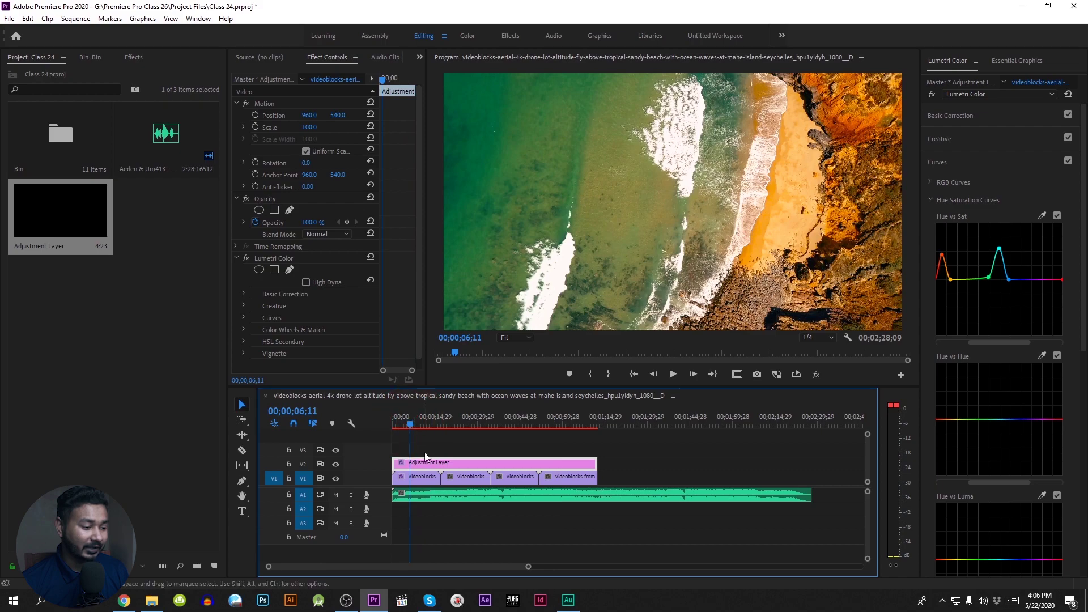
# Delete the Lumetri Color effect from the first clip on V1, leaving the adjustment layer's grade in place.
pyautogui.click(417, 475)
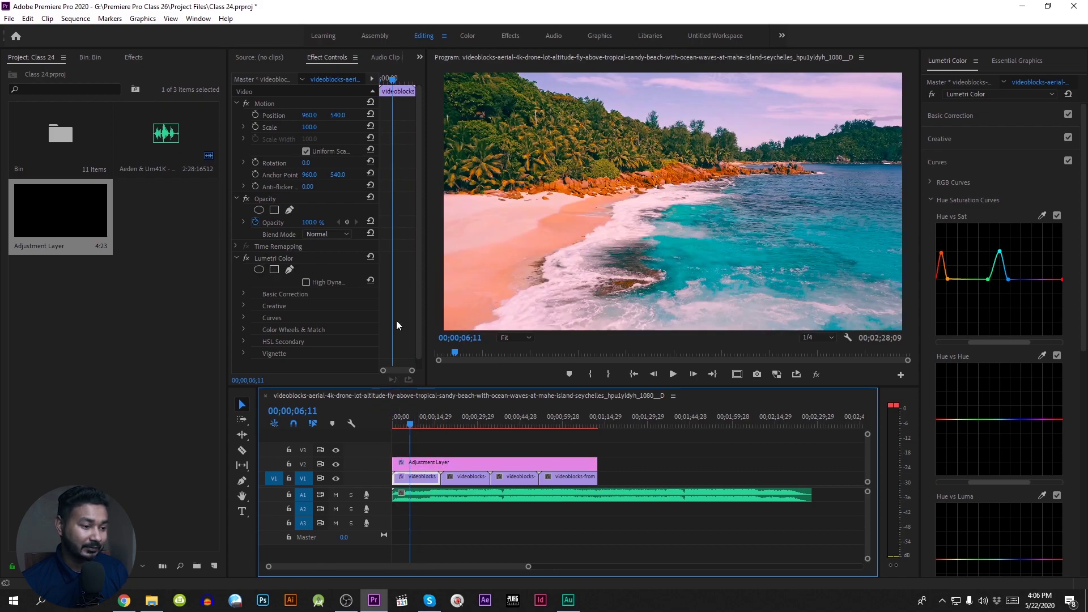
pyautogui.click(420, 457)
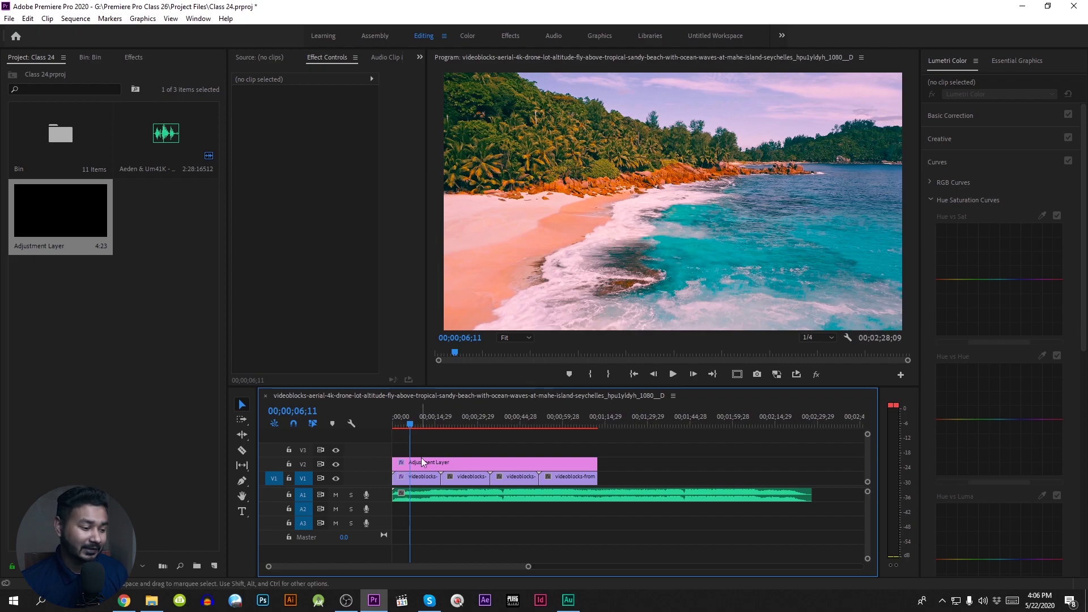
pyautogui.click(421, 478)
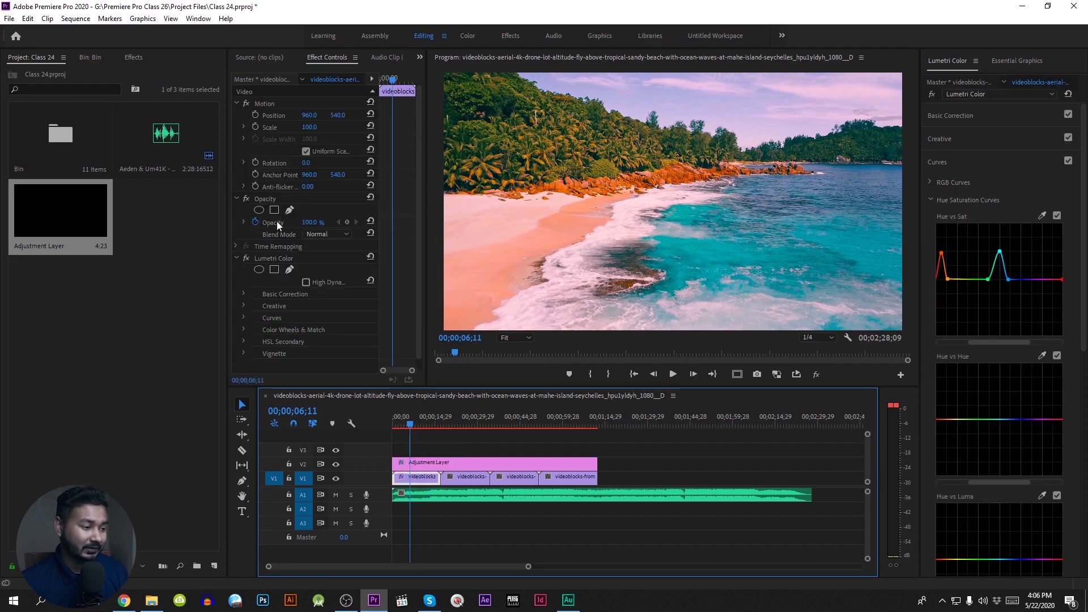
pyautogui.click(271, 262)
pyautogui.press('Delete')
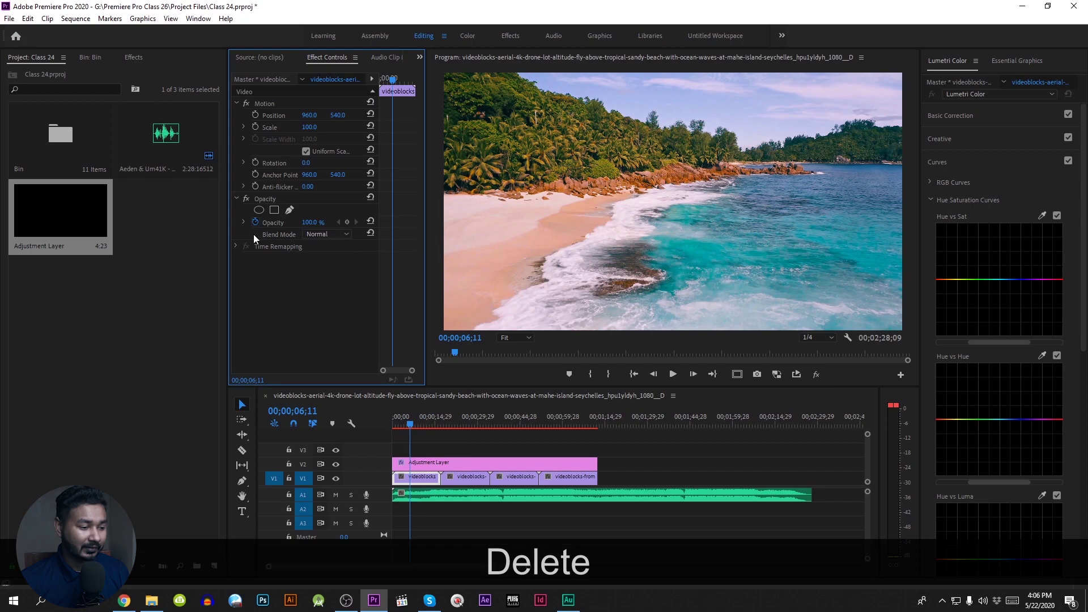
# Select the adjustment layer and toggle track V2's visibility off and on to compare the image with and without the grade.
pyautogui.click(430, 461)
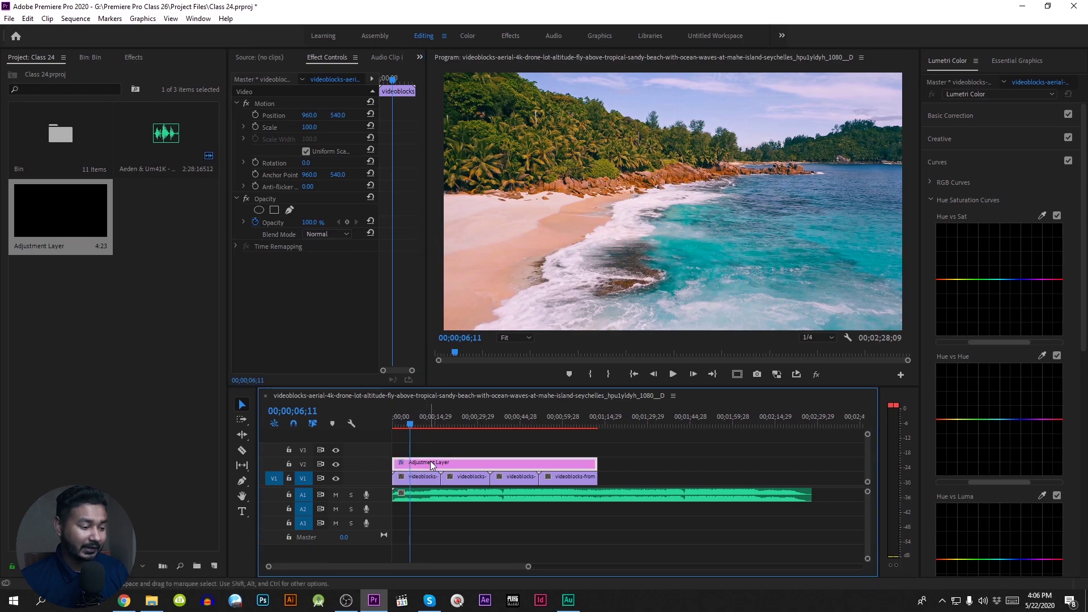
pyautogui.click(336, 464)
pyautogui.click(336, 464)
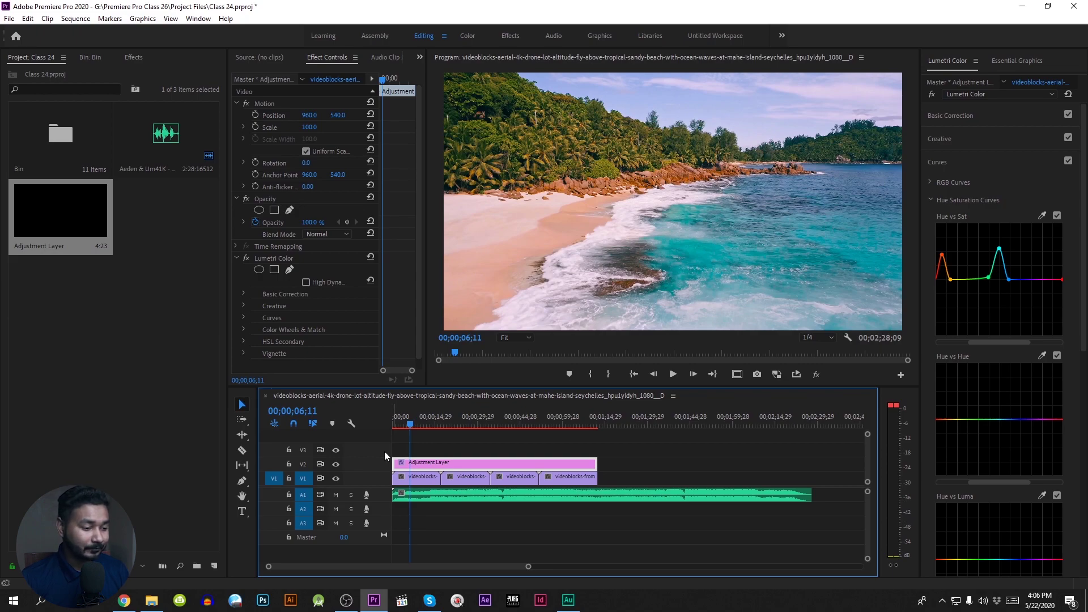
# Set the white balance temperature of the third clip on V1 to 5.7 in Lumetri Basic Correction.
pyautogui.moveTo(413, 424); pyautogui.dragTo(521, 428)
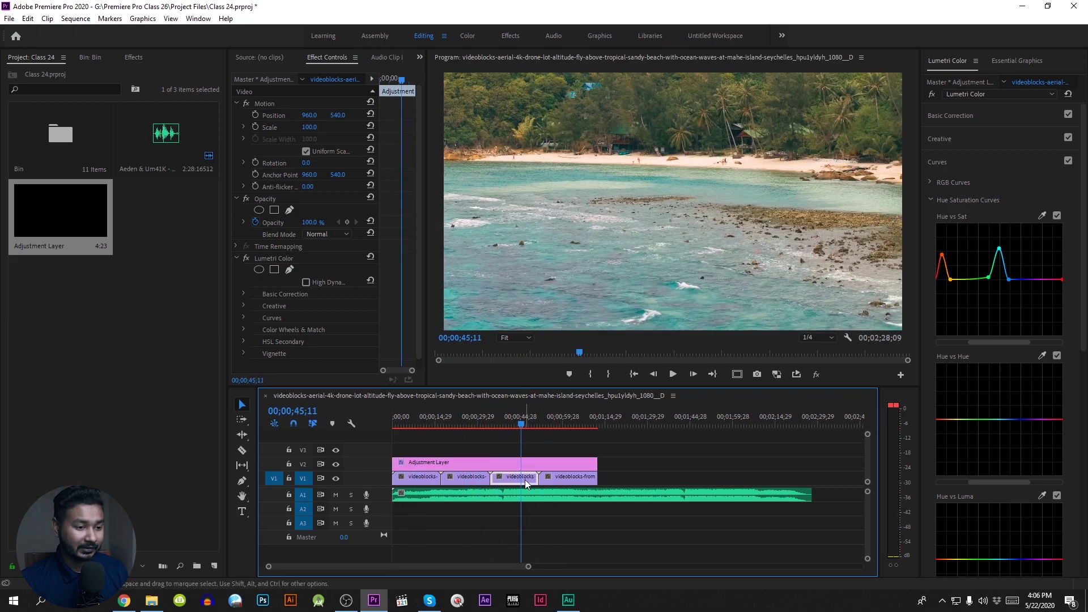
pyautogui.click(525, 479)
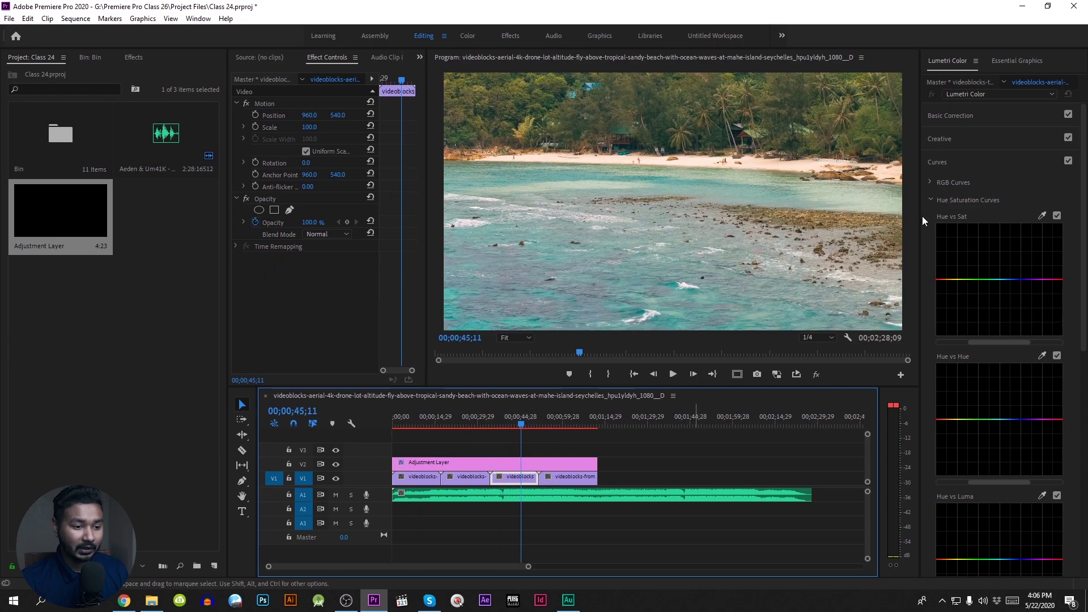
pyautogui.click(977, 119)
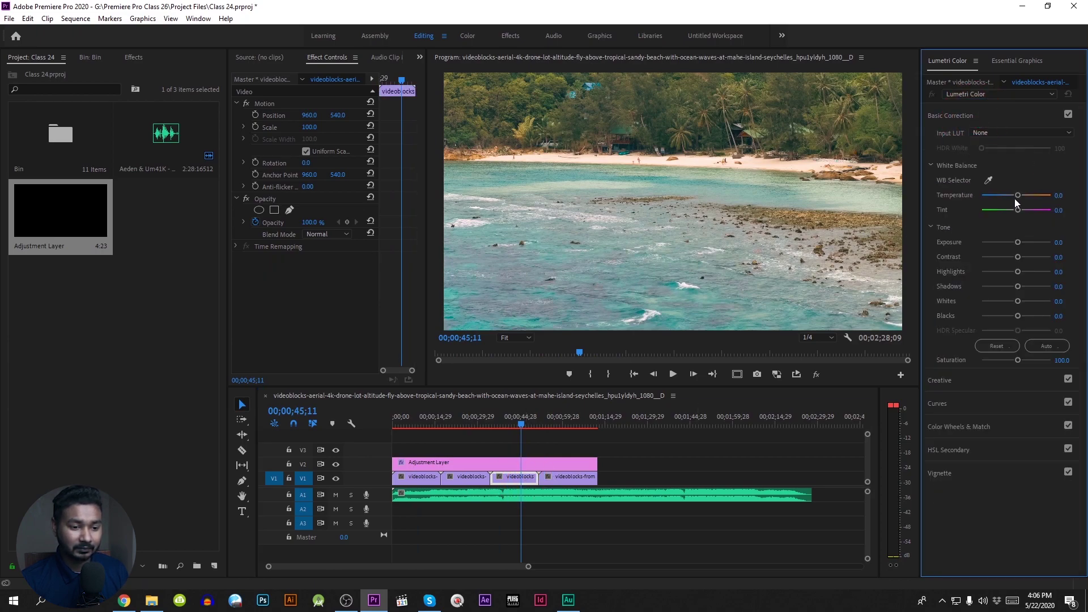
pyautogui.moveTo(1017, 195); pyautogui.dragTo(1018, 196)
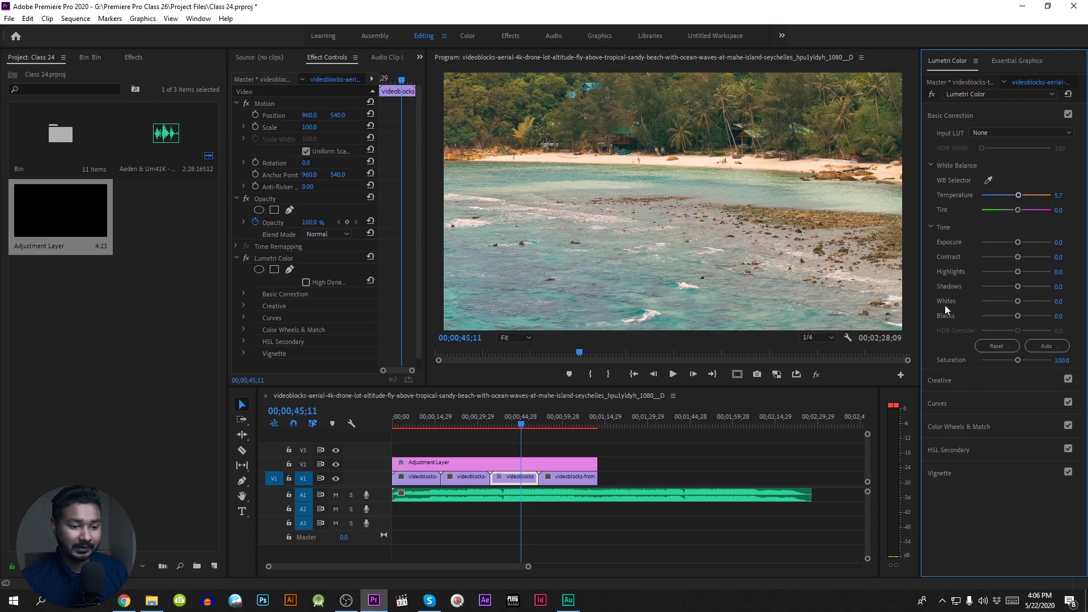
# Lower the midpoint of the third clip's green RGB curve slightly.
pyautogui.click(944, 403)
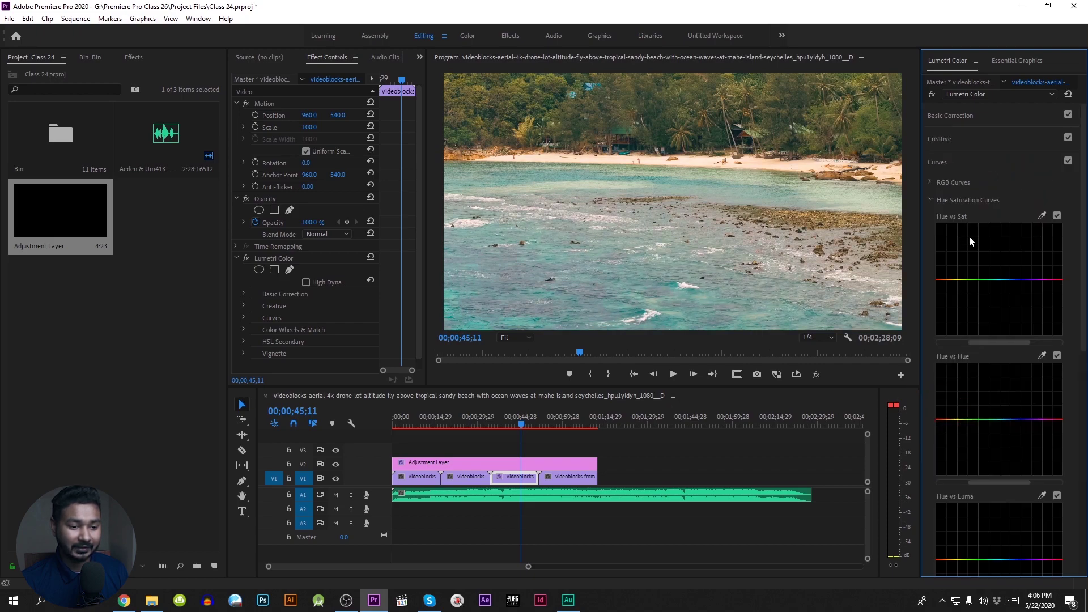
pyautogui.click(938, 182)
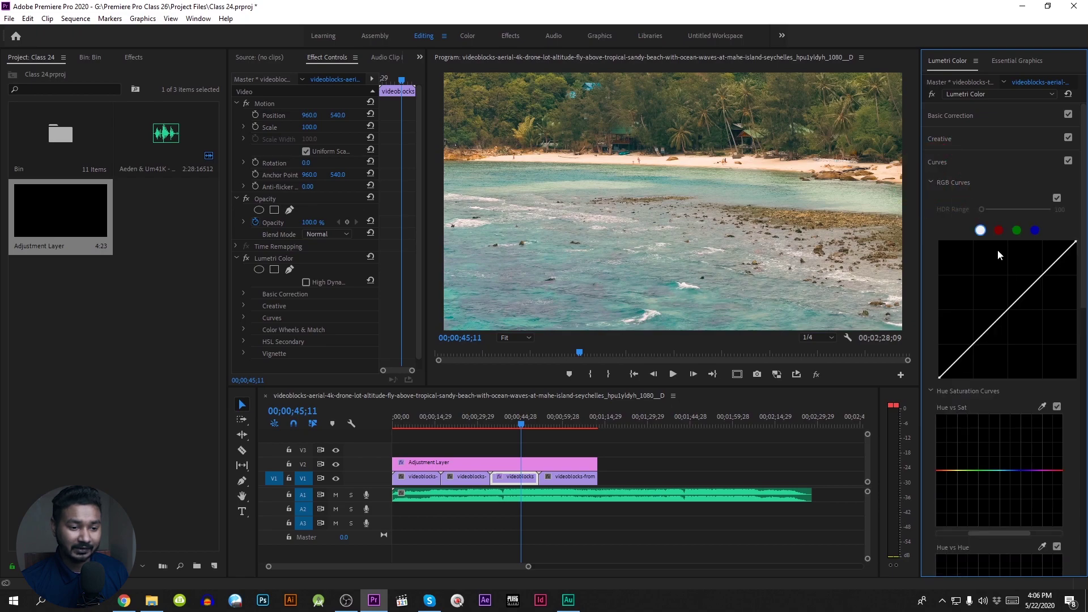
pyautogui.click(1016, 230)
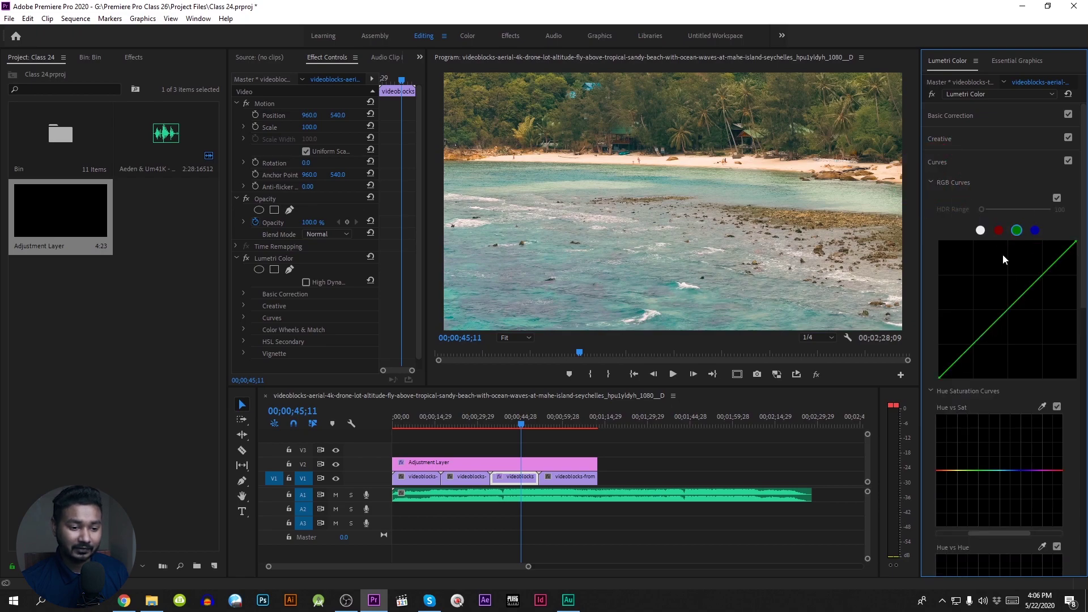
pyautogui.moveTo(1011, 311)
pyautogui.mouseDown()
pyautogui.moveTo(1017, 319)
pyautogui.moveTo(1008, 313)
pyautogui.mouseUp()
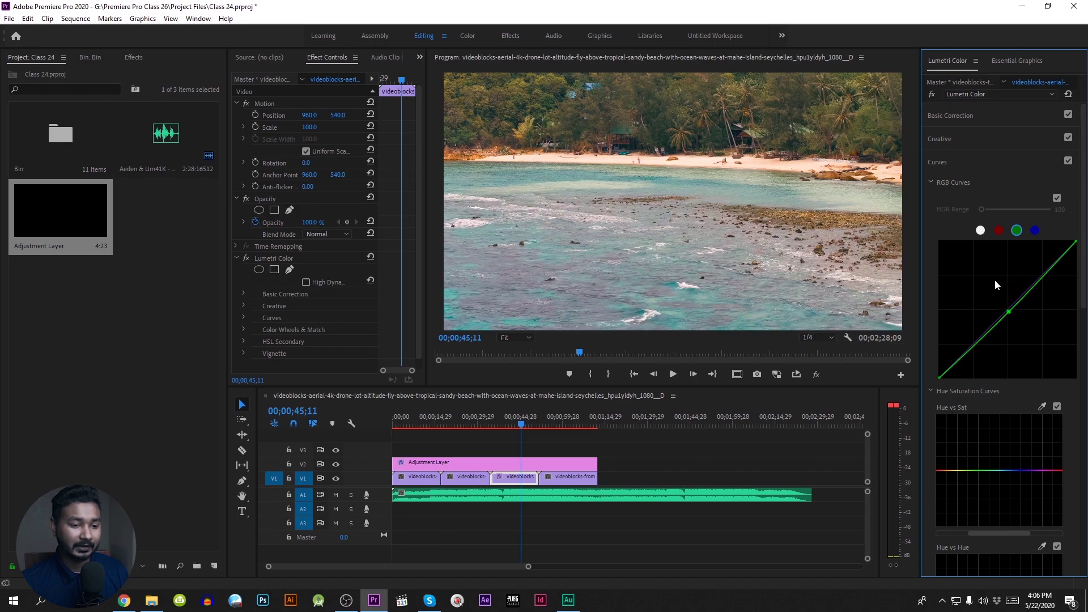
# Reduce the red-orange saturation of the fourth clip on V1 with a dip in its Hue vs Sat curve.
pyautogui.click(563, 424)
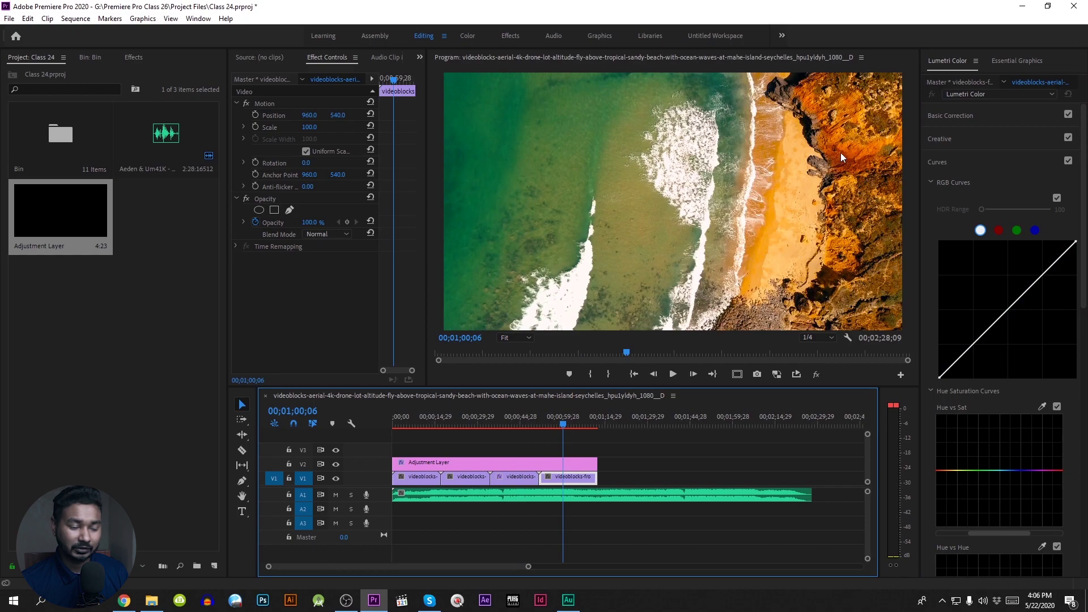
pyautogui.click(953, 471)
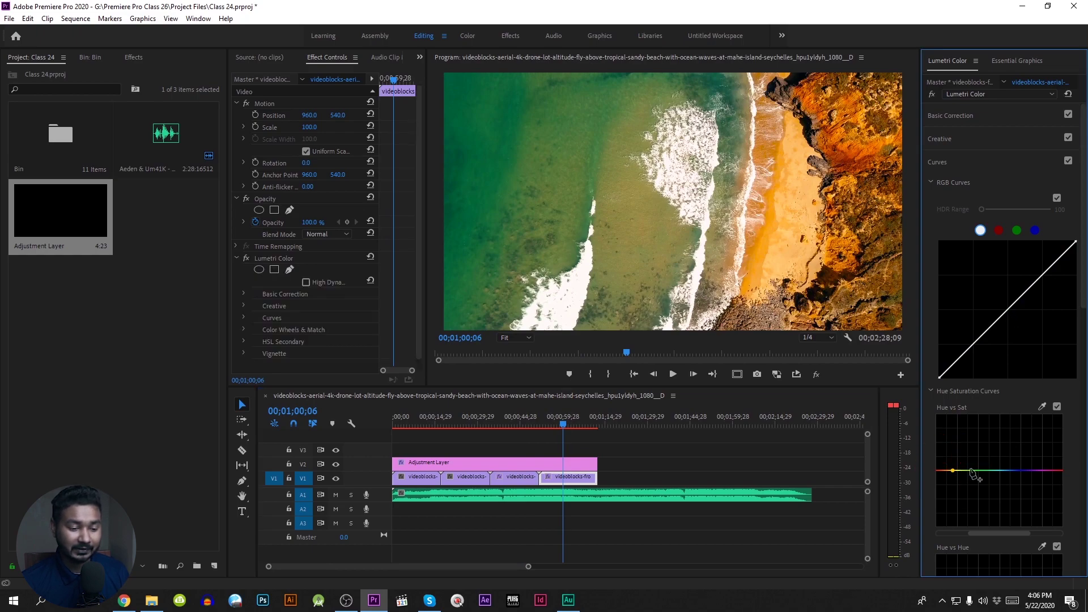
pyautogui.click(1062, 472)
pyautogui.moveTo(940, 471); pyautogui.dragTo(943, 502)
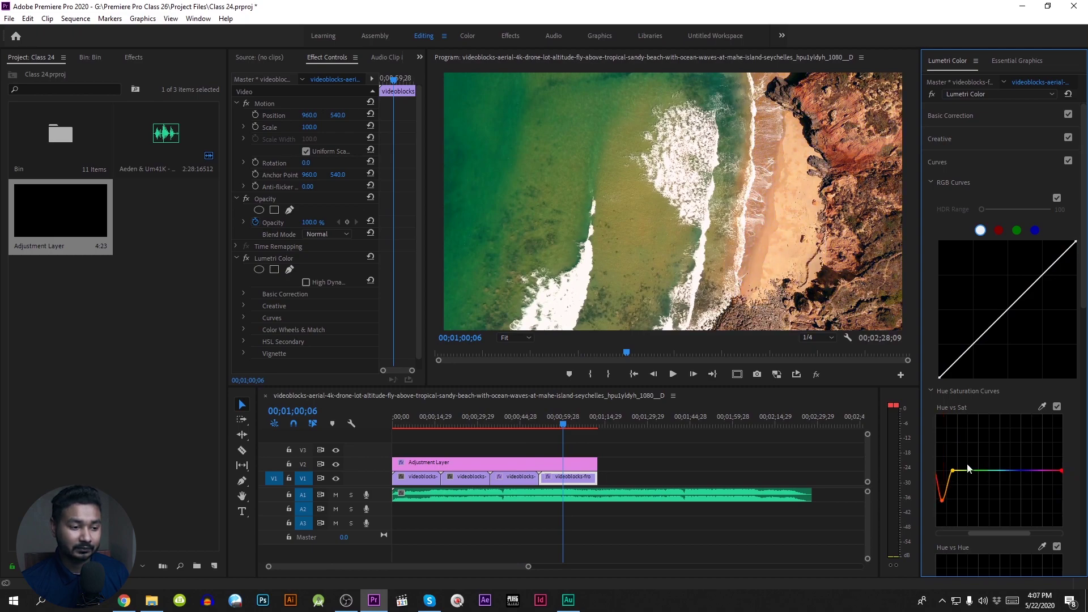
# Lower the midpoint of the fourth clip's green RGB curve slightly and return the playhead to the sequence start.
pyautogui.click(1017, 228)
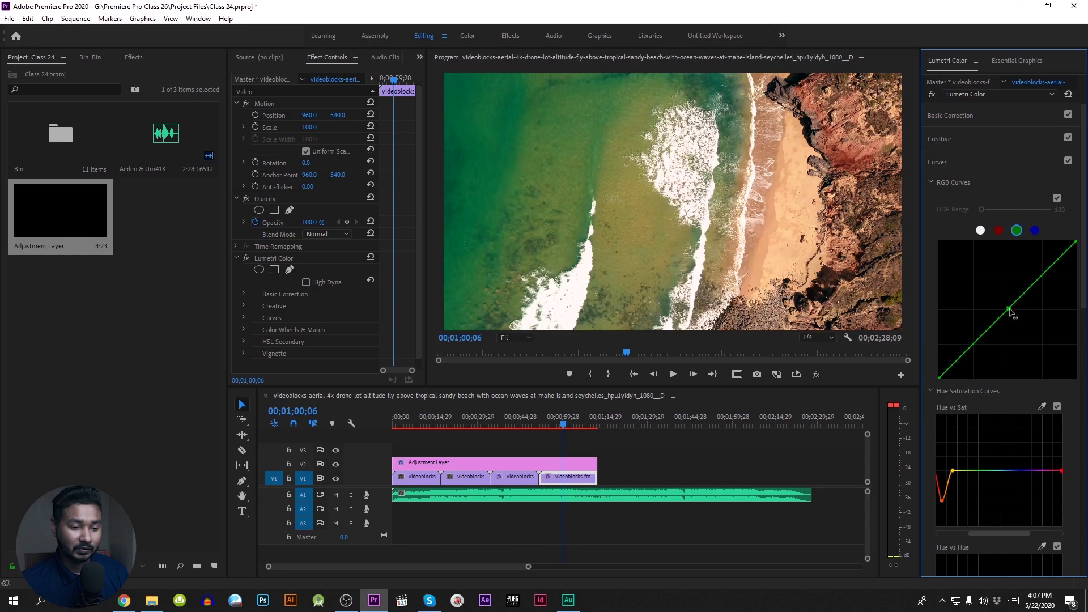
pyautogui.moveTo(1010, 311); pyautogui.dragTo(1012, 313)
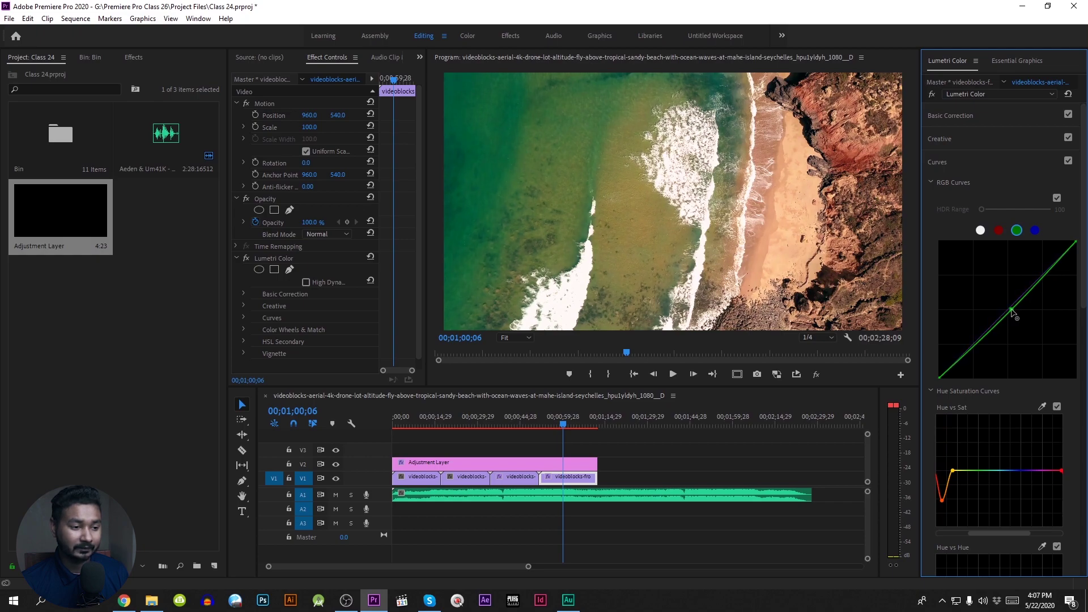
pyautogui.moveTo(1012, 313); pyautogui.dragTo(1012, 310)
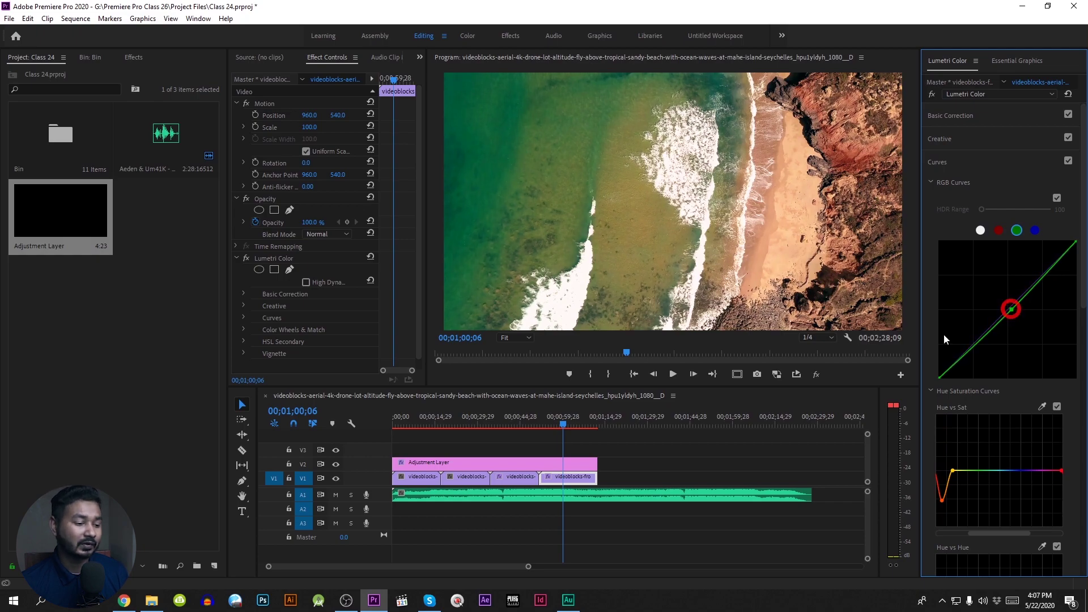
pyautogui.moveTo(460, 422); pyautogui.dragTo(365, 429)
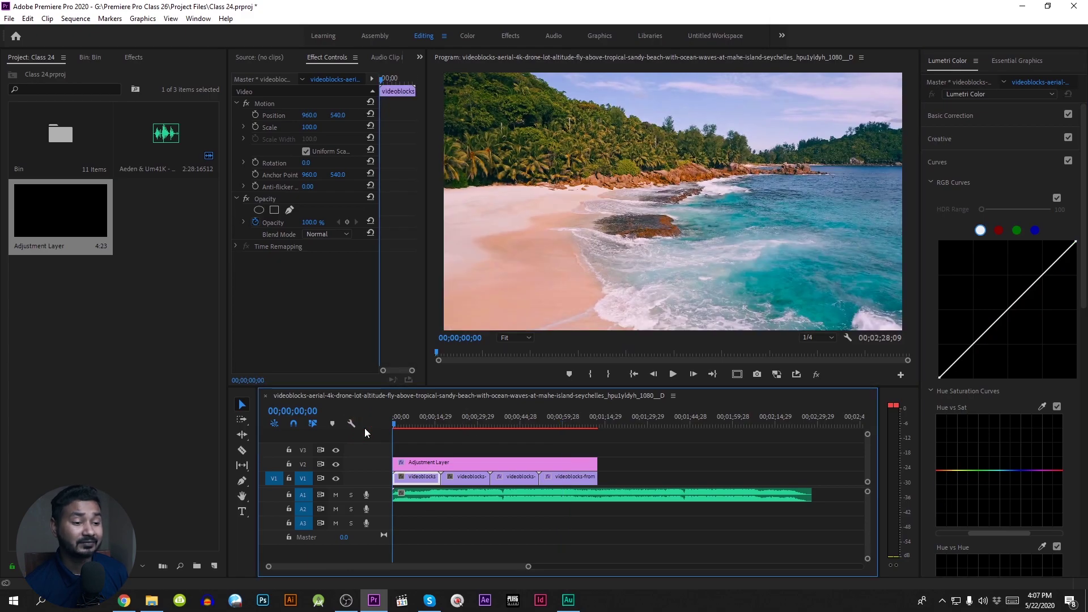